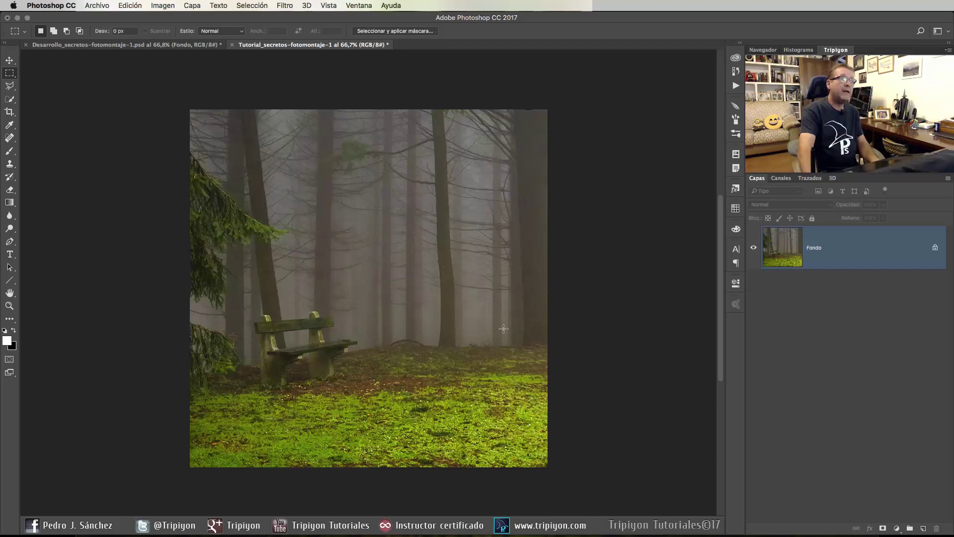
Place ciervo.png as an embedded layer over the misty forest photo
{"action": "left_click", "coordinate": [96, 7]}
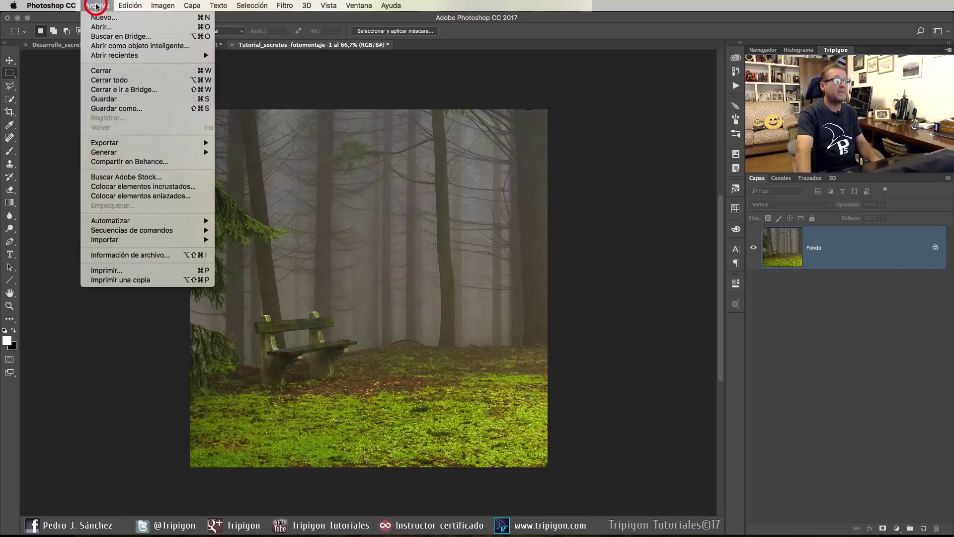
{"action": "left_click", "coordinate": [150, 190]}
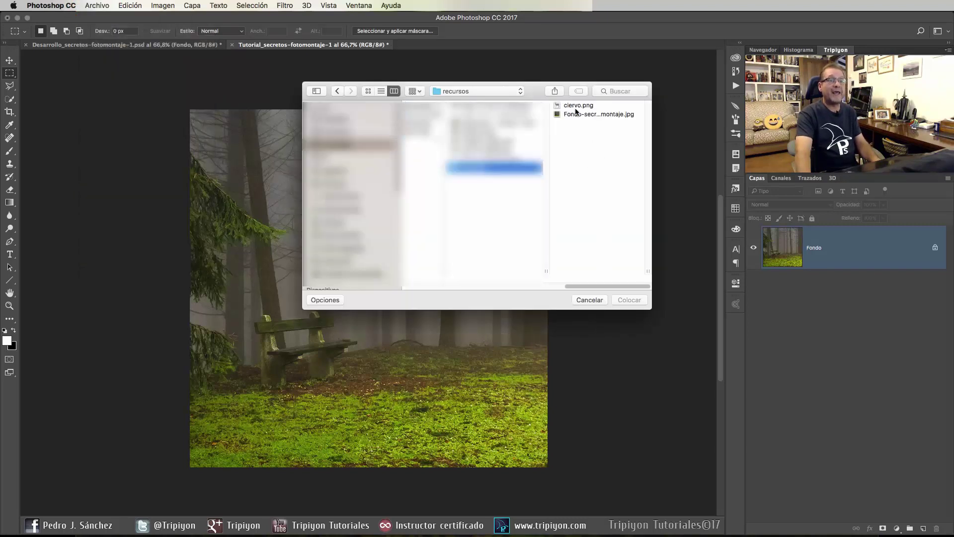
{"action": "left_click", "coordinate": [577, 105]}
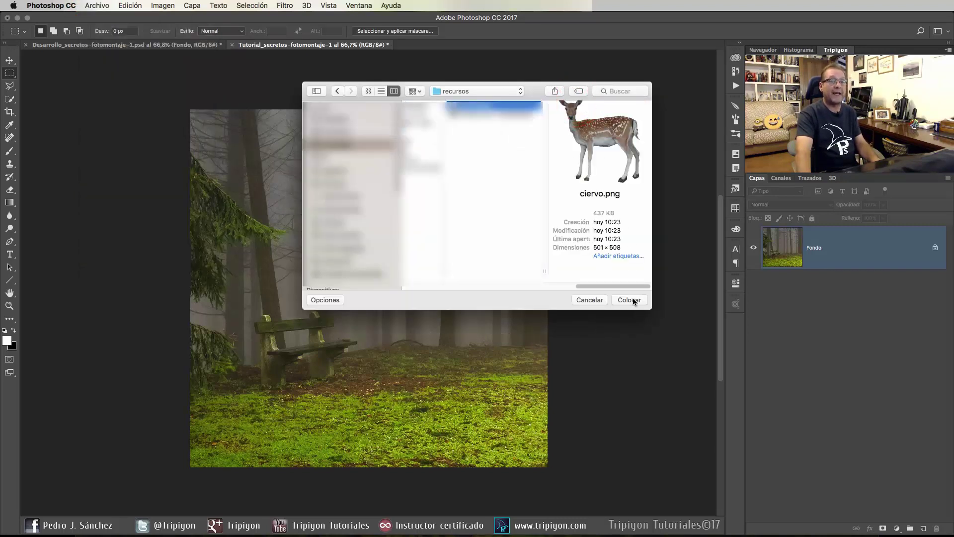
{"action": "left_click", "coordinate": [630, 299]}
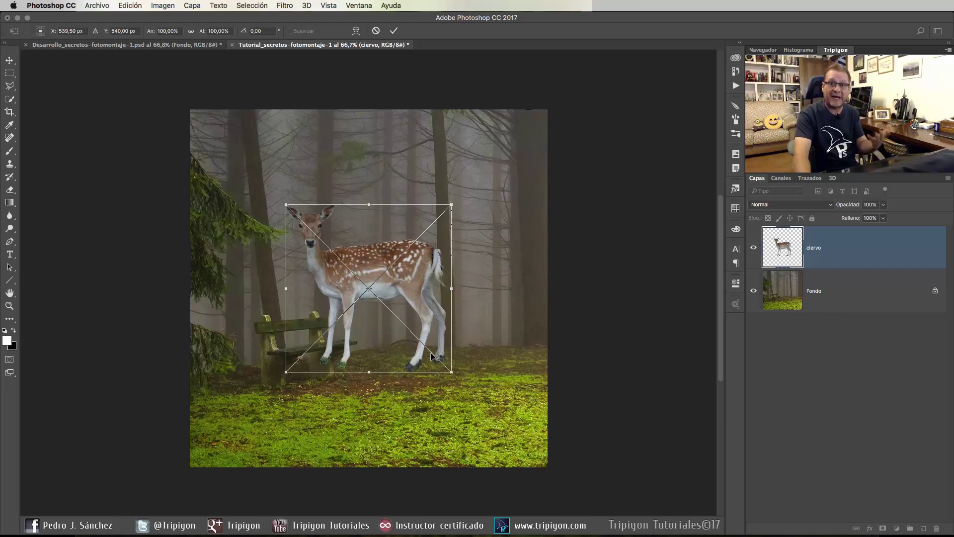
Move the deer right onto the ground beside the bench, scale it to about 75%, and commit
{"action": "left_click", "coordinate": [408, 325]}
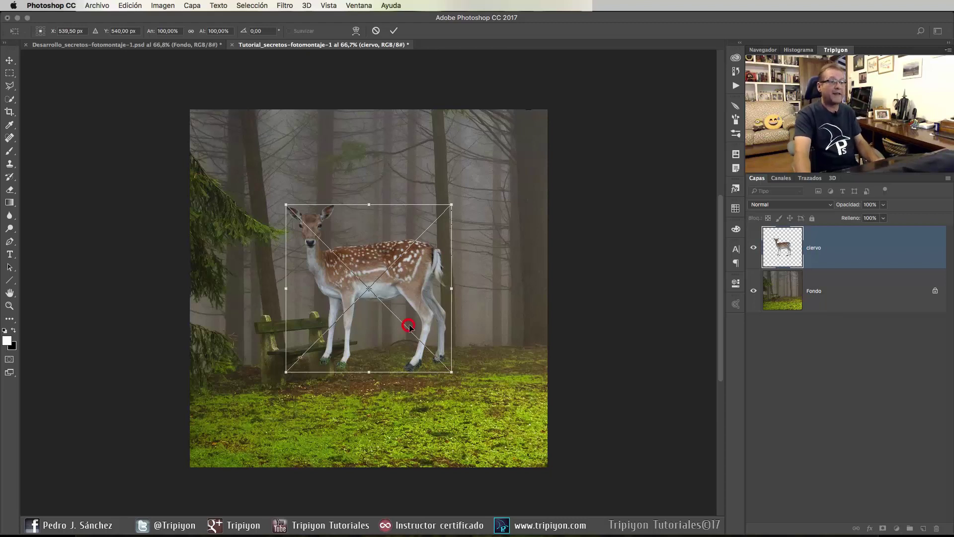
{"action": "left_click_drag", "start_coordinate": [408, 326], "coordinate": [471, 335]}
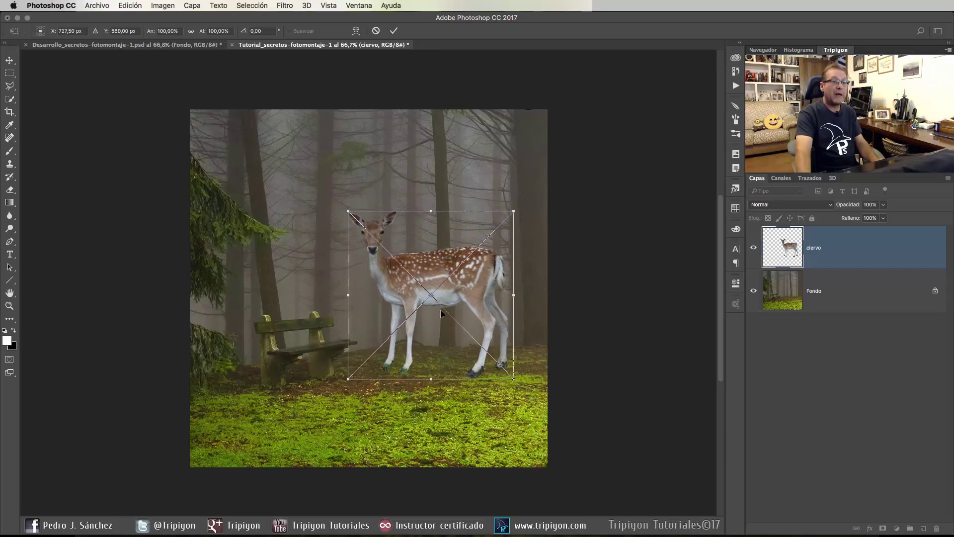
{"action": "key", "text": "shift"}
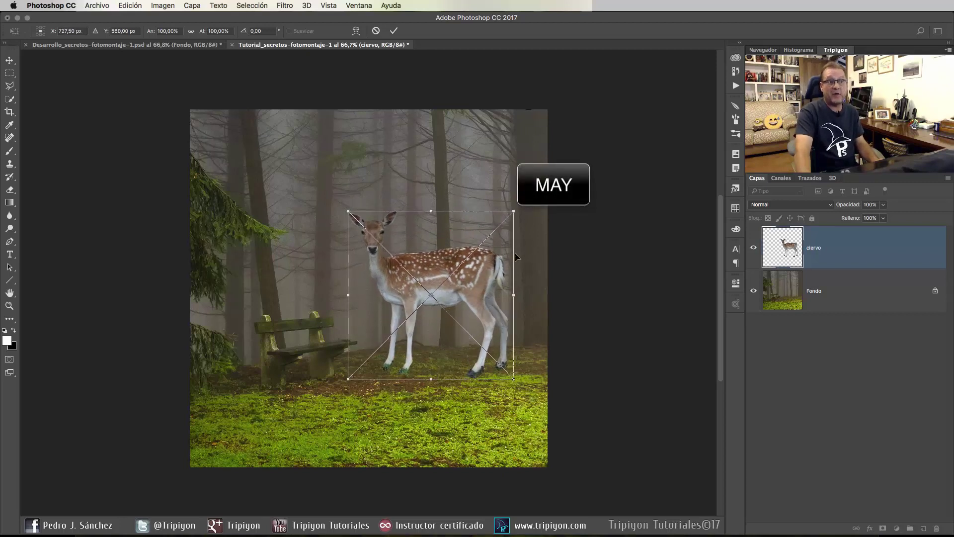
{"action": "left_click_drag", "start_coordinate": [514, 211], "coordinate": [480, 248]}
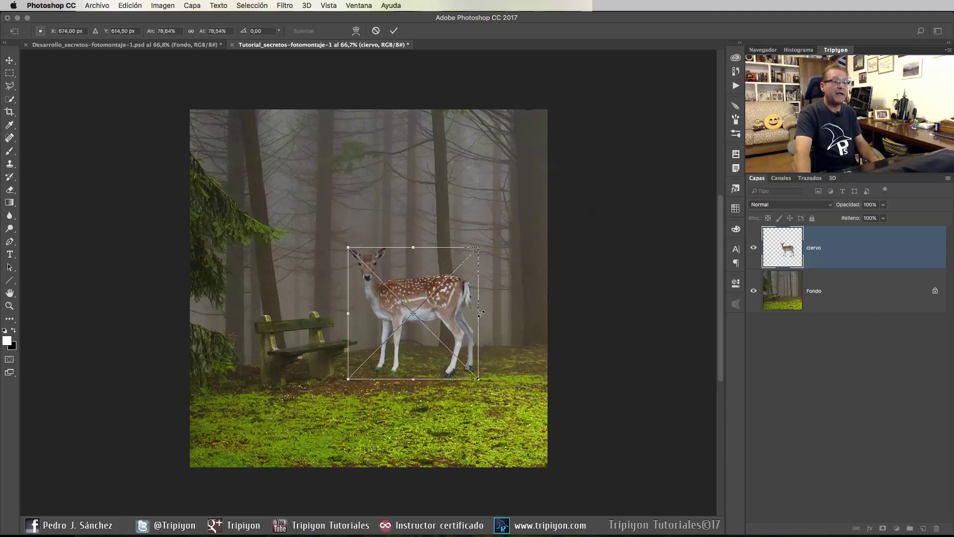
{"action": "left_click_drag", "start_coordinate": [448, 357], "coordinate": [467, 349]}
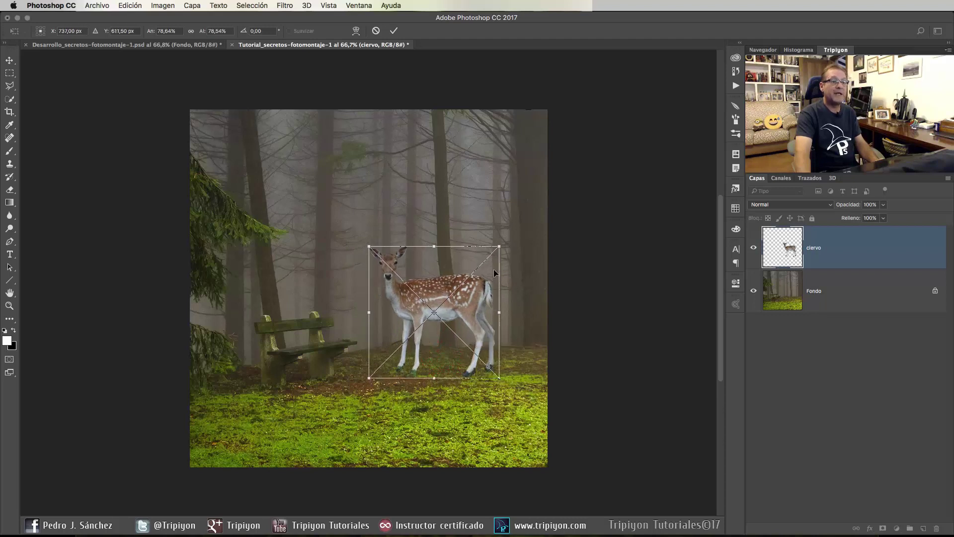
{"action": "left_click_drag", "start_coordinate": [501, 243], "coordinate": [496, 249]}
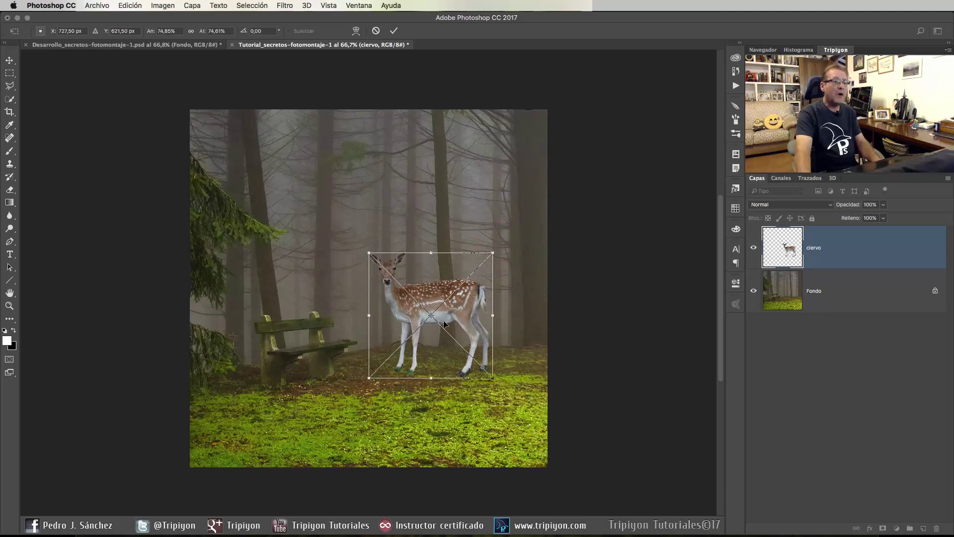
{"action": "left_click", "coordinate": [395, 31]}
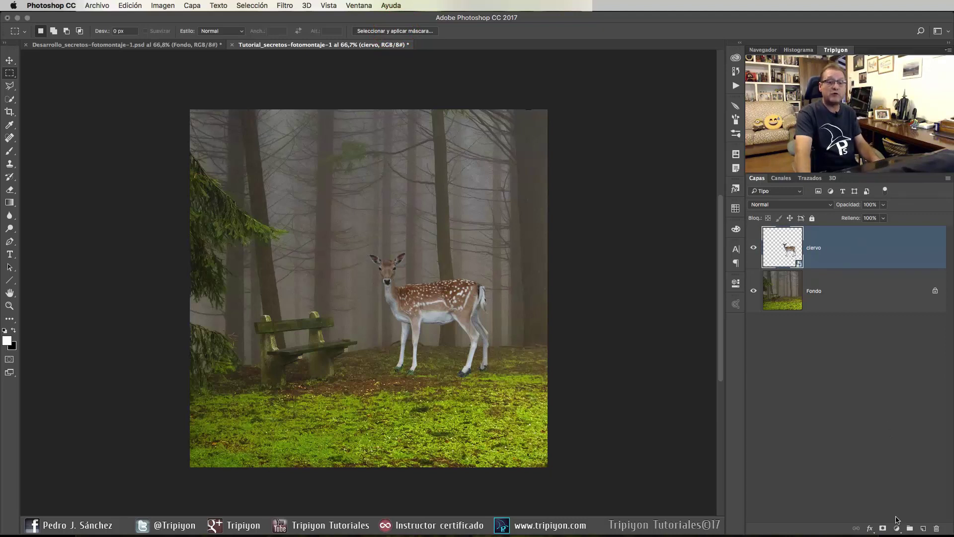
Add a Curves adjustment layer clipped to the deer layer
{"action": "left_click", "coordinate": [897, 527]}
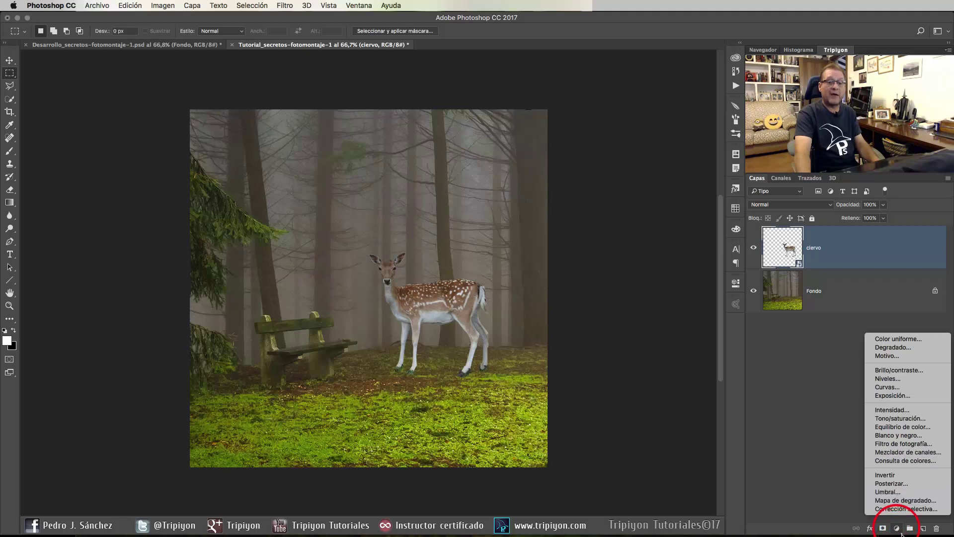
{"action": "left_click", "coordinate": [900, 388]}
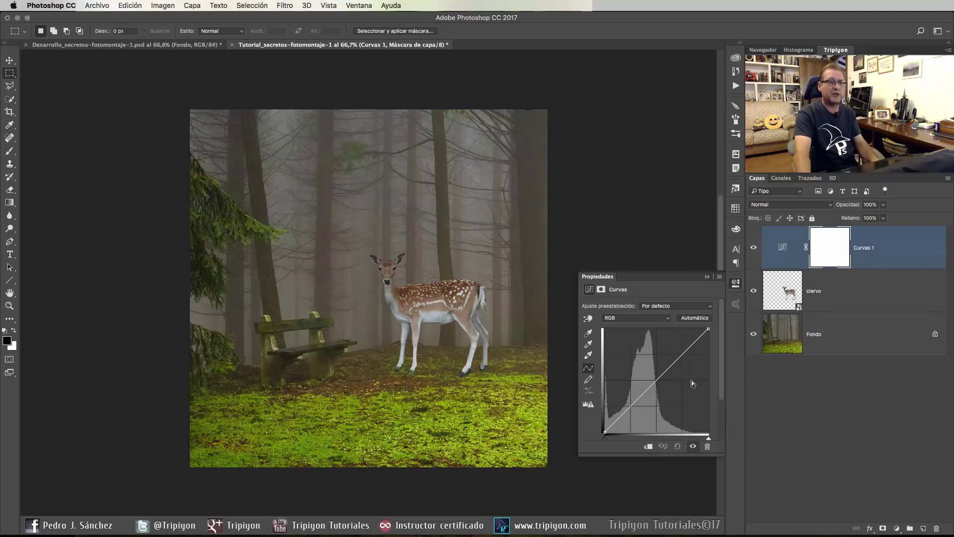
{"action": "left_click", "coordinate": [602, 431]}
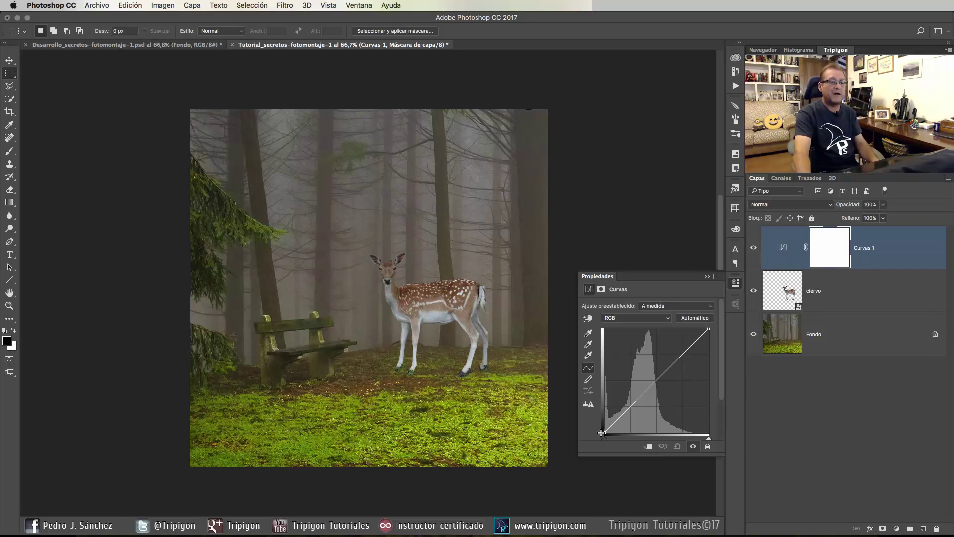
{"action": "left_click", "coordinate": [648, 446]}
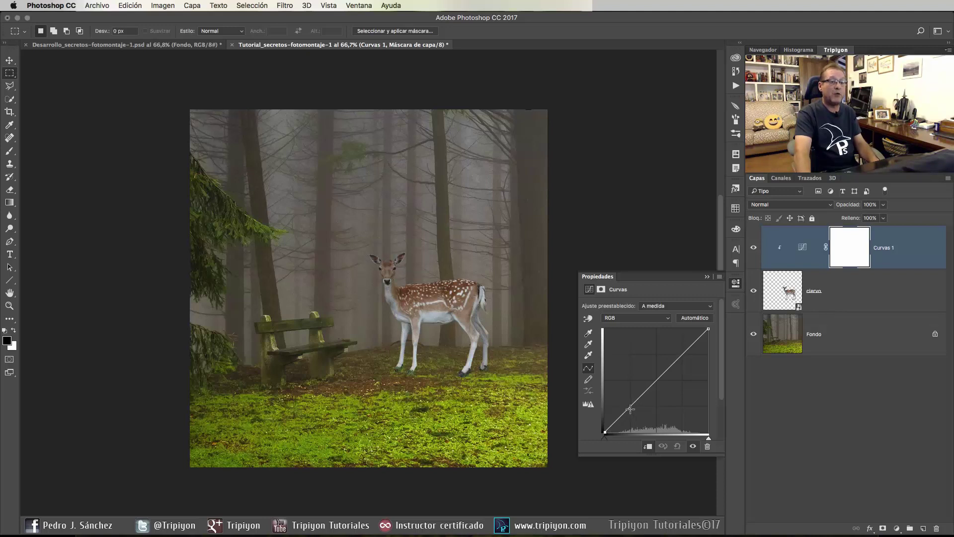
Pull the RGB curve slightly down and move the Azul channel's black point inward
{"action": "left_click_drag", "start_coordinate": [630, 409], "coordinate": [631, 410]}
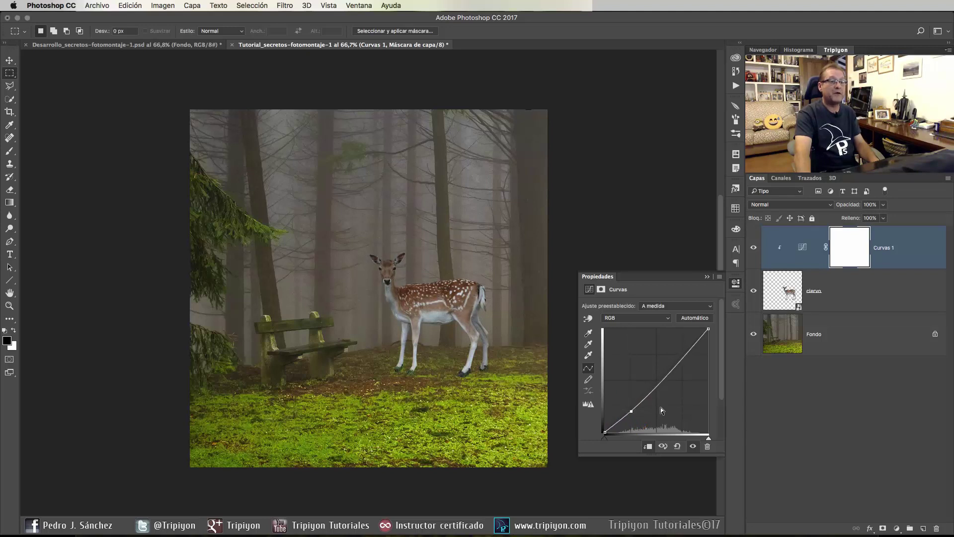
{"action": "left_click", "coordinate": [659, 318]}
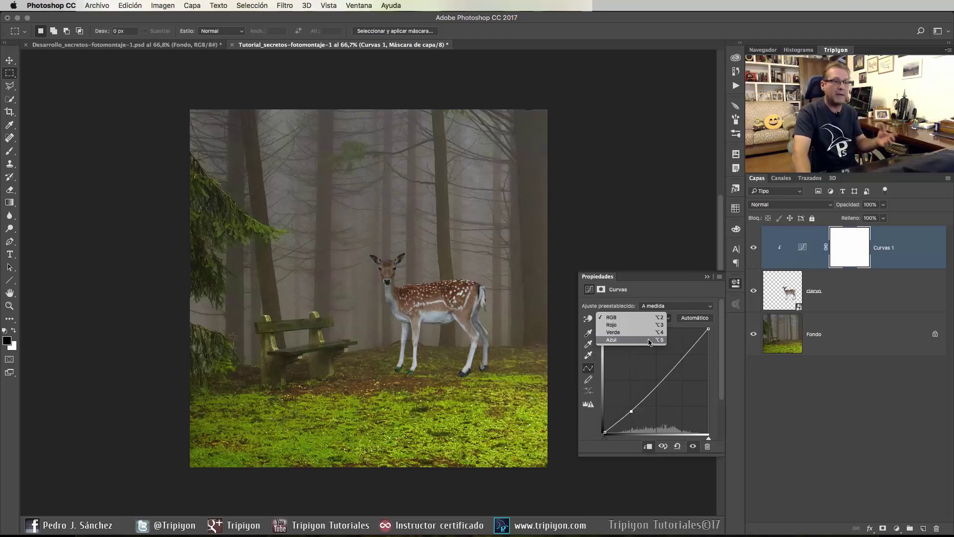
{"action": "left_click", "coordinate": [646, 340]}
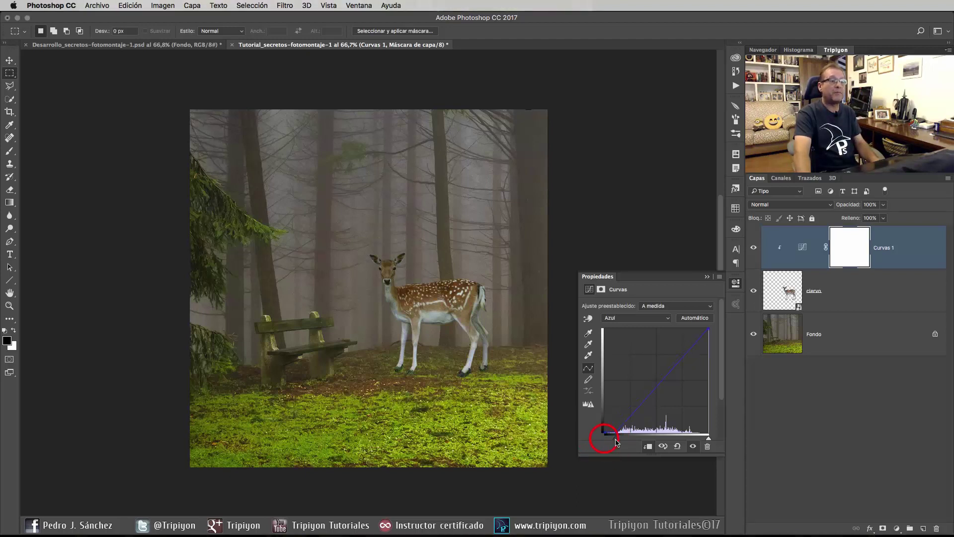
{"action": "left_click_drag", "start_coordinate": [609, 442], "coordinate": [618, 442]}
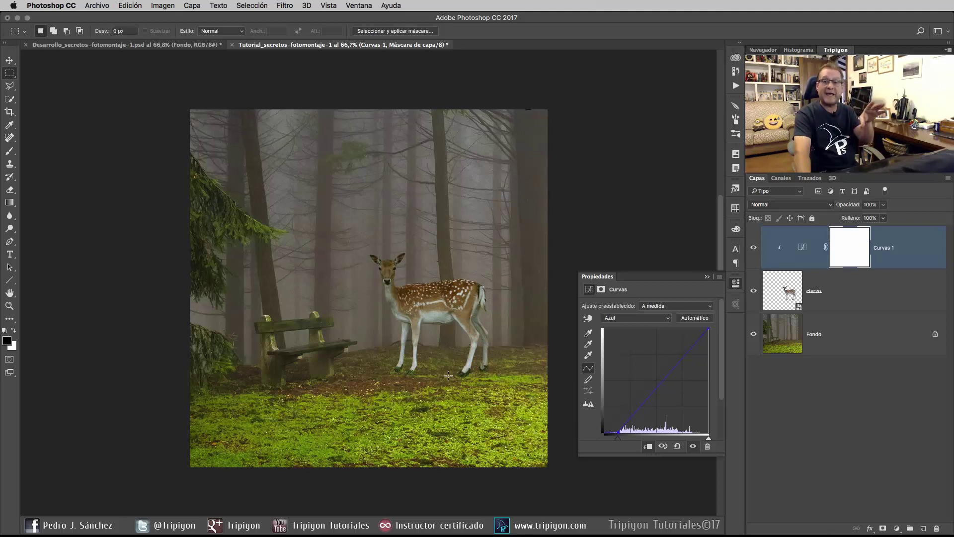
Drag the Verde channel's white point left to lift green highlights, then return to RGB
{"action": "left_click", "coordinate": [641, 318]}
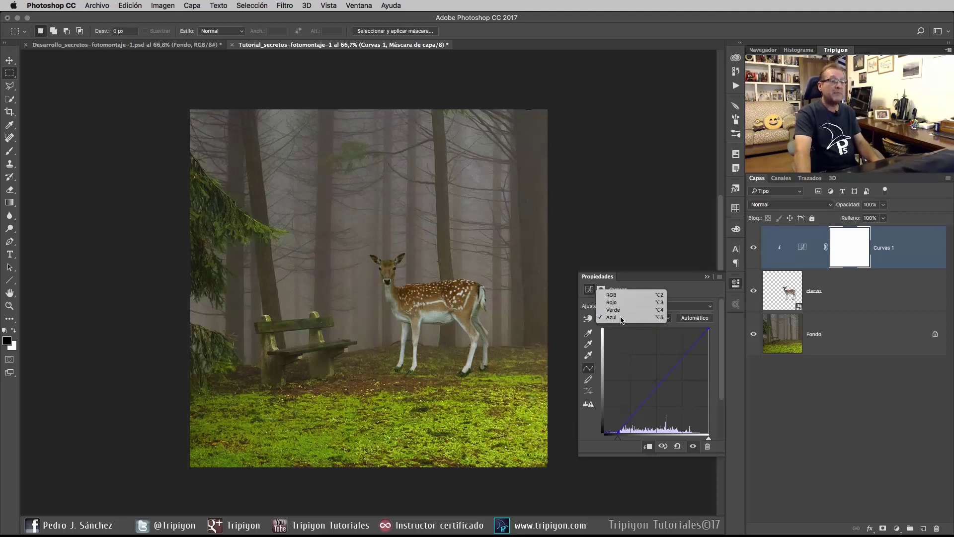
{"action": "left_click", "coordinate": [635, 309]}
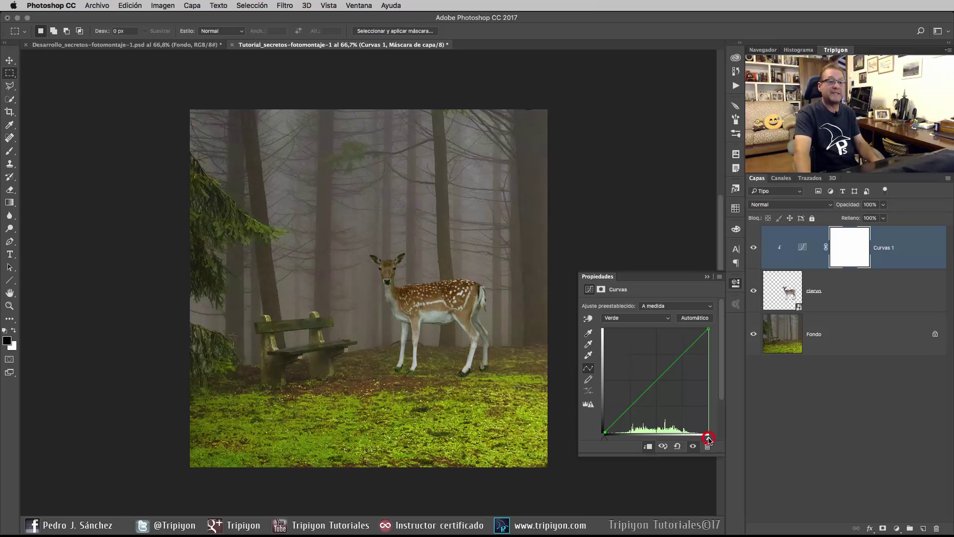
{"action": "left_click_drag", "start_coordinate": [708, 438], "coordinate": [705, 440]}
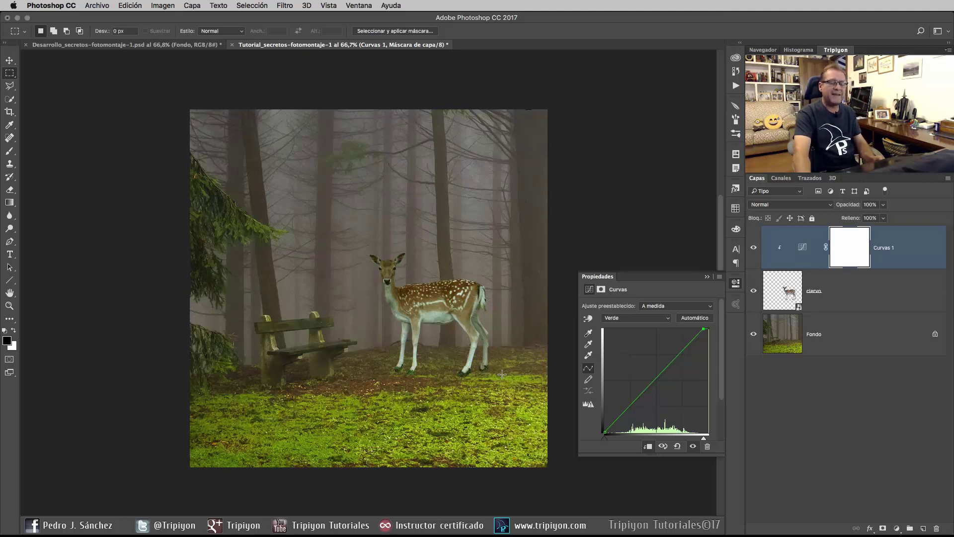
{"action": "left_click", "coordinate": [627, 319]}
{"action": "left_click", "coordinate": [621, 302]}
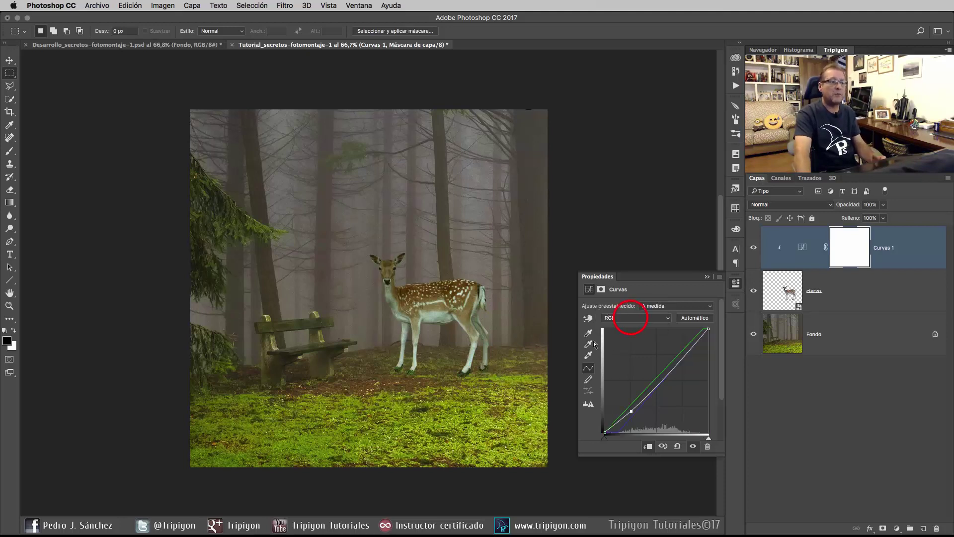
{"action": "left_click", "coordinate": [631, 412]}
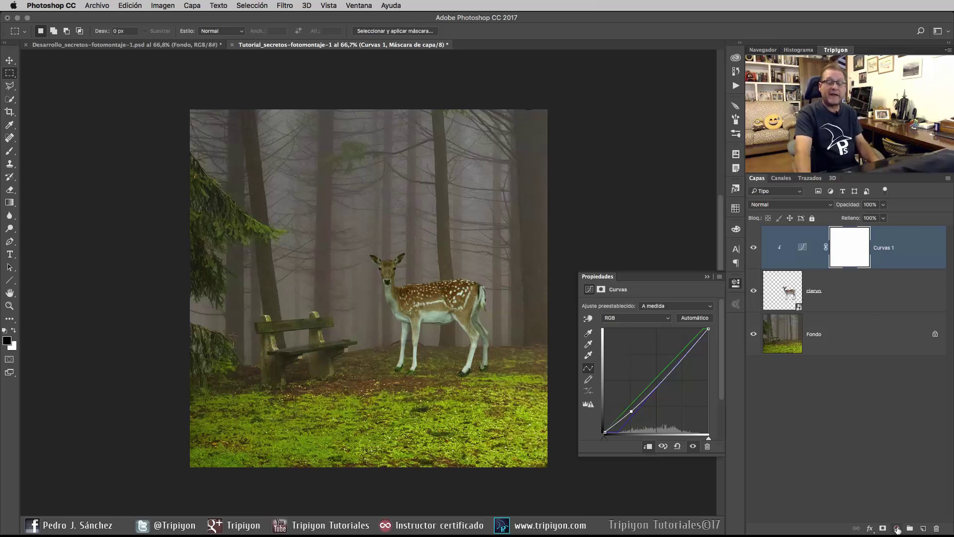
{"action": "left_click", "coordinate": [897, 529]}
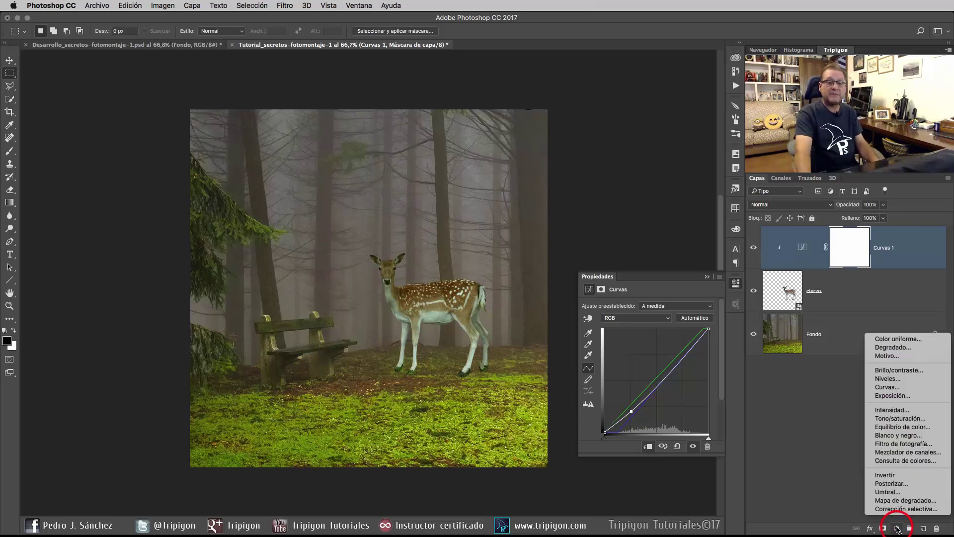
Add a second Curves layer clipped to the deer and push its RGB black point inward
{"action": "left_click", "coordinate": [915, 390]}
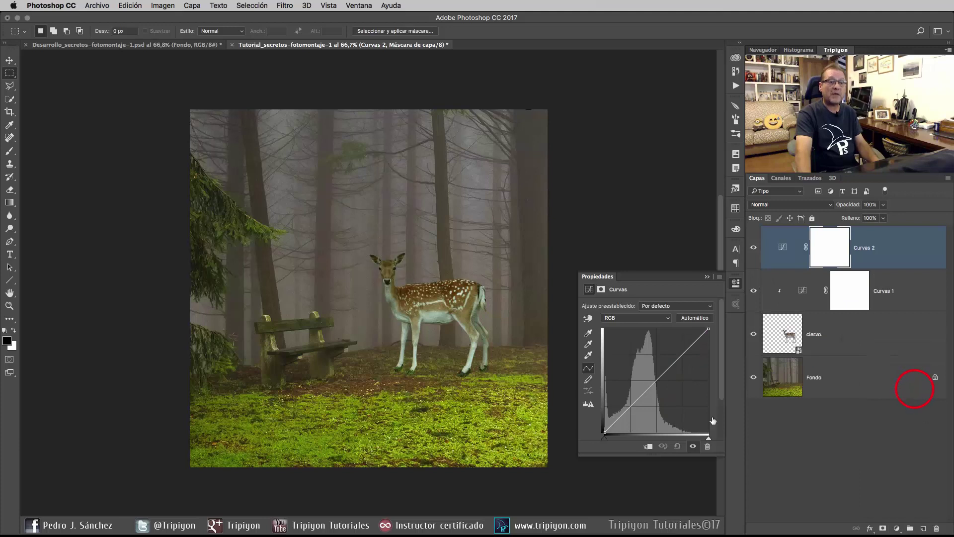
{"action": "left_click", "coordinate": [648, 446]}
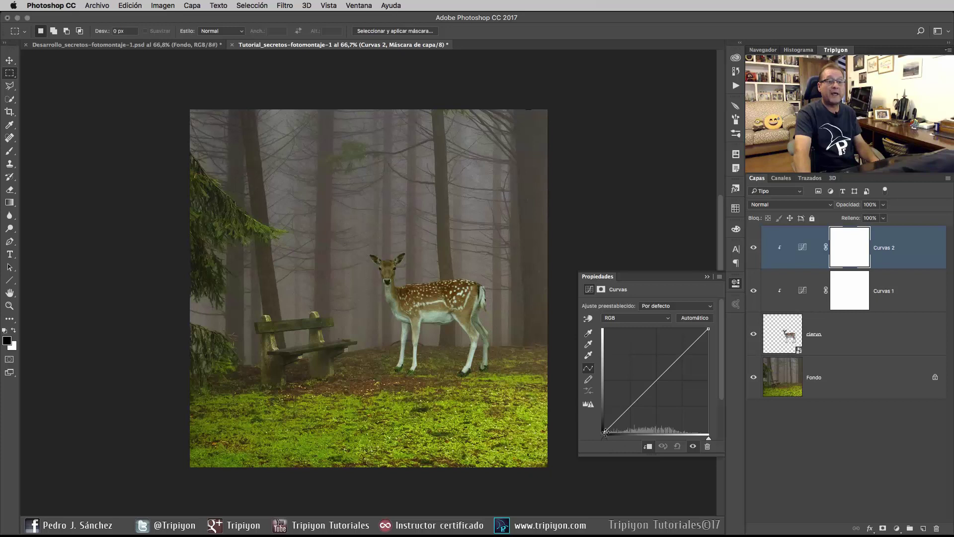
{"action": "left_click_drag", "start_coordinate": [605, 442], "coordinate": [632, 442]}
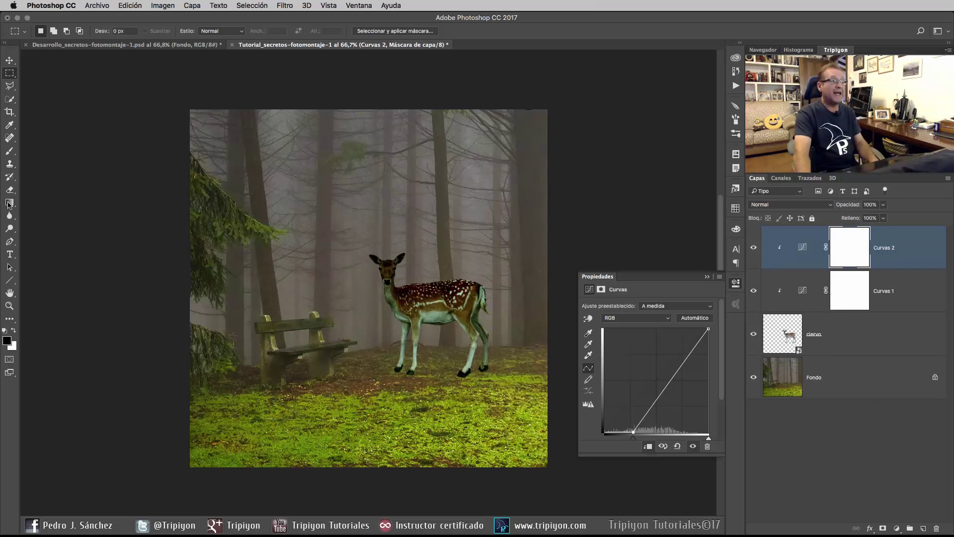
Restore the default gradient presets and pick the foreground-to-transparent gradient
{"action": "key", "text": "g"}
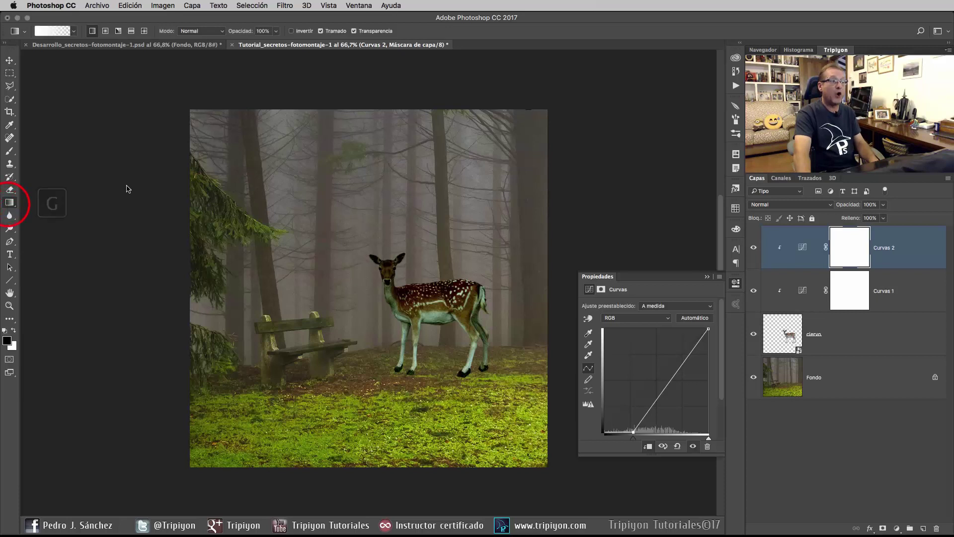
{"action": "left_click", "coordinate": [75, 31]}
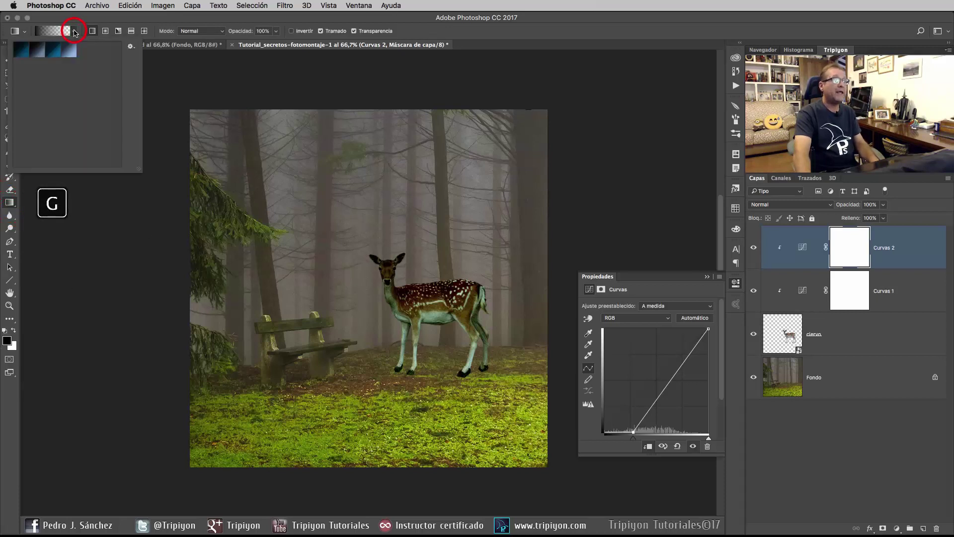
{"action": "left_click", "coordinate": [132, 47]}
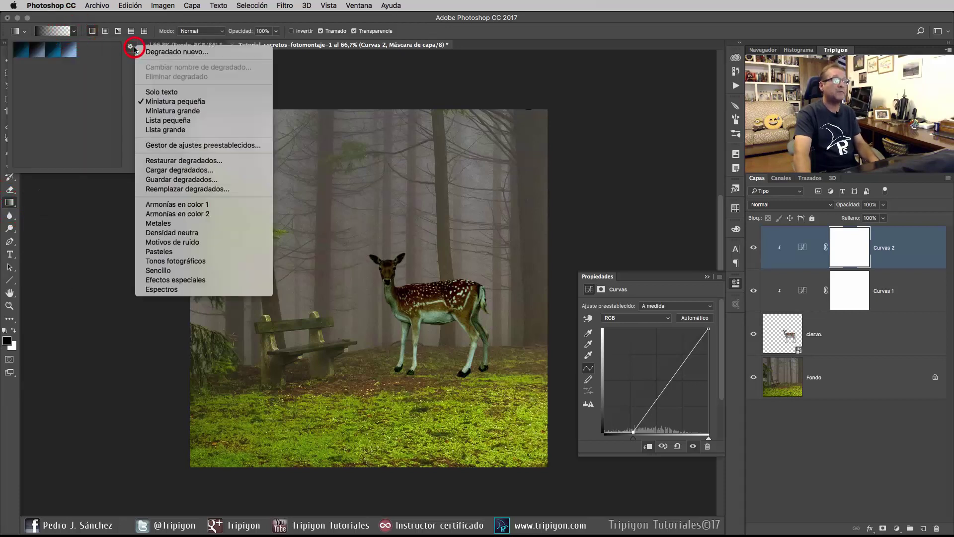
{"action": "left_click", "coordinate": [184, 161]}
{"action": "key", "text": "Return"}
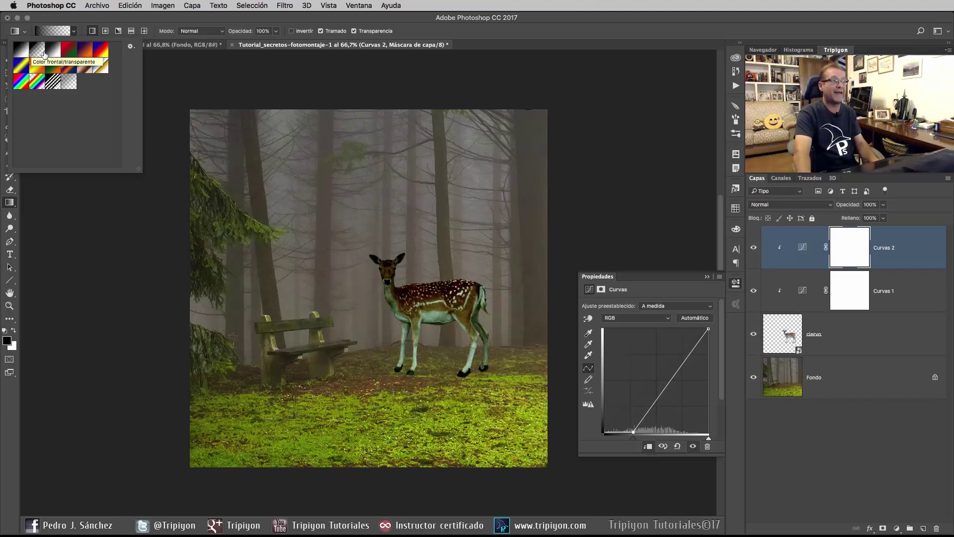
{"action": "left_click", "coordinate": [37, 52]}
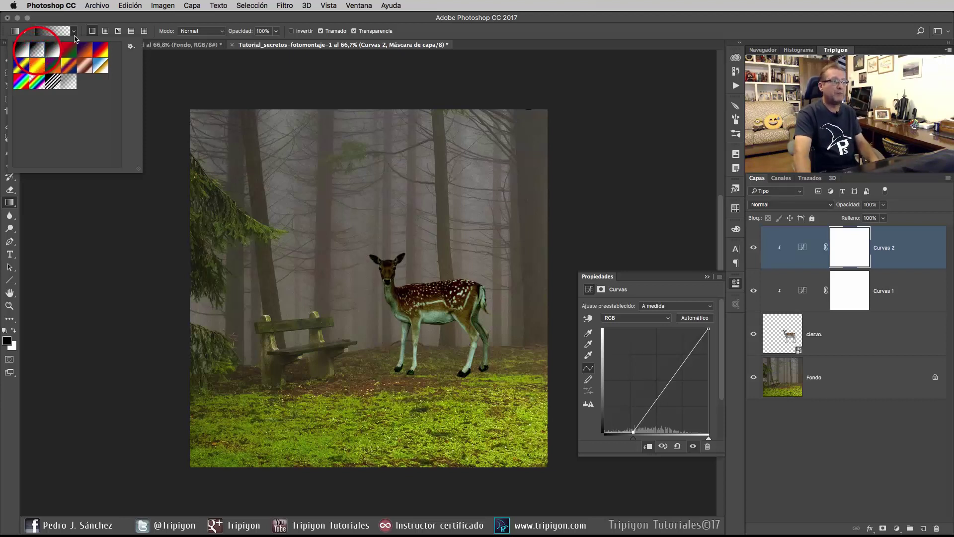
{"action": "left_click", "coordinate": [73, 31]}
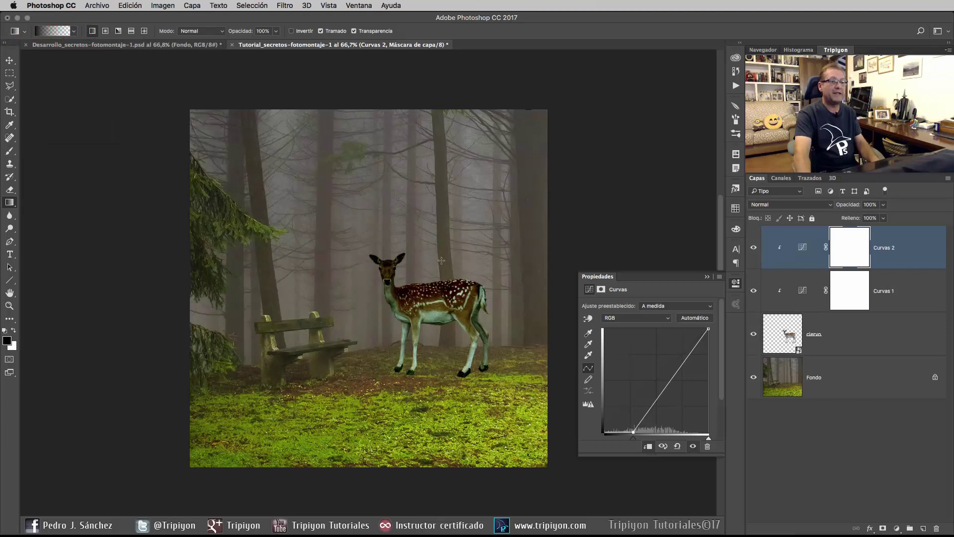
Draw a vertical gradient on the Curvas 2 mask from the deer's back down to its hooves
{"action": "left_click_drag", "start_coordinate": [441, 266], "coordinate": [444, 324]}
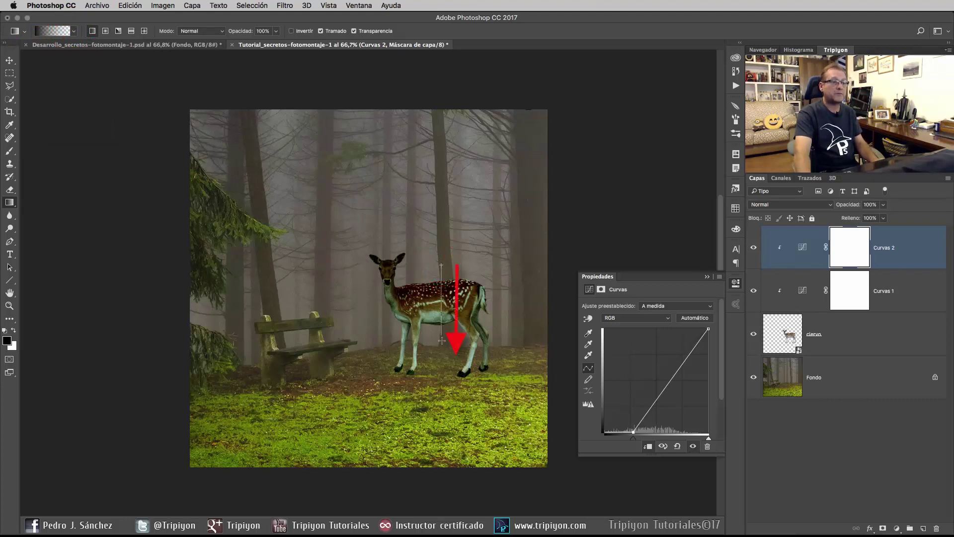
{"action": "left_click_drag", "start_coordinate": [443, 350], "coordinate": [443, 351]}
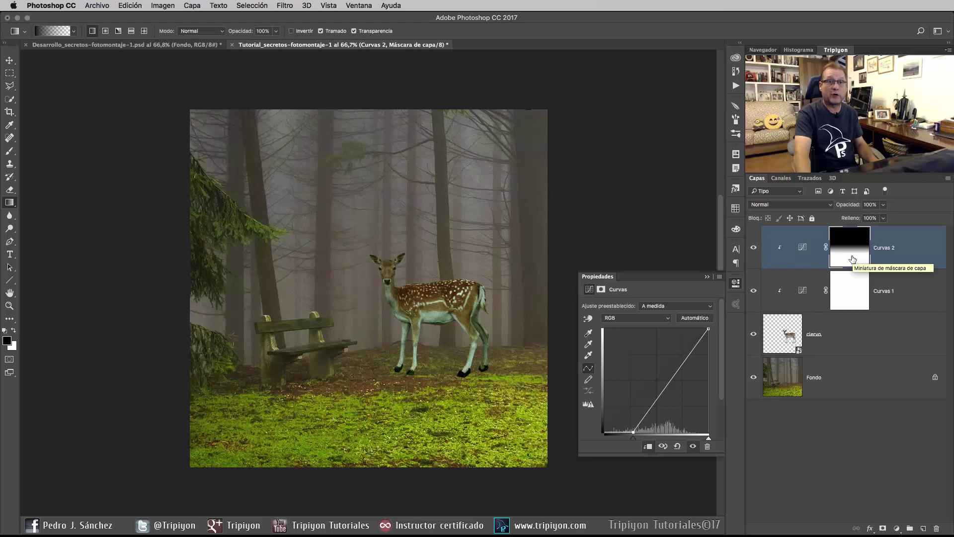
{"action": "left_click", "coordinate": [798, 247]}
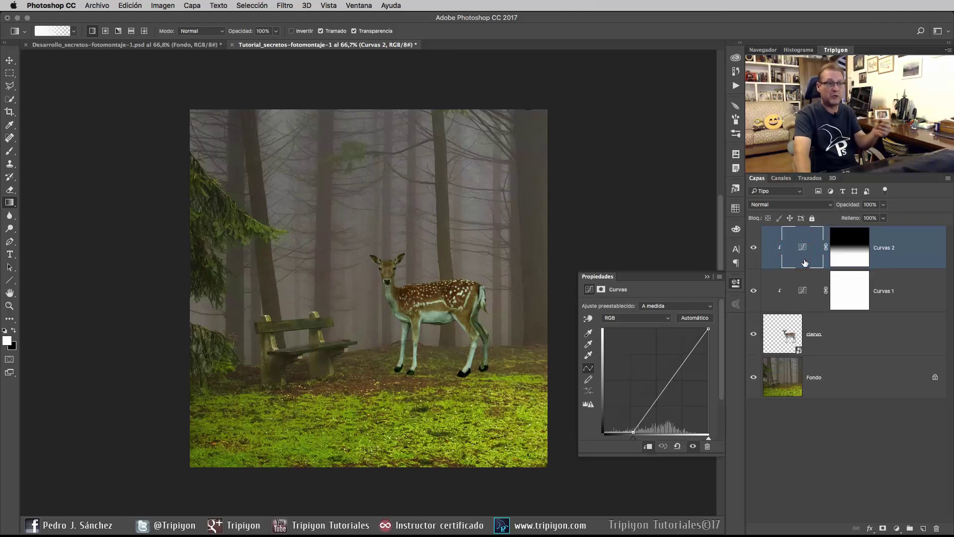
{"action": "left_click", "coordinate": [850, 256]}
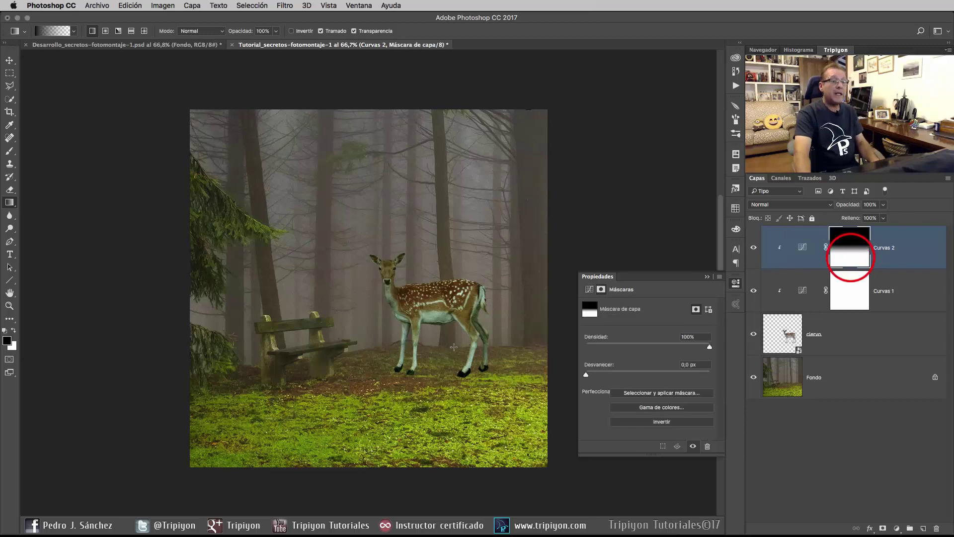
Zoom in on the deer's legs and switch to the Brush tool
{"action": "scroll", "coordinate": [461, 346], "scroll_direction": "up", "scroll_amount": 2}
{"action": "scroll", "coordinate": [461, 347], "scroll_direction": "up", "scroll_amount": 2}
{"action": "scroll", "coordinate": [460, 346], "scroll_direction": "up", "scroll_amount": 2}
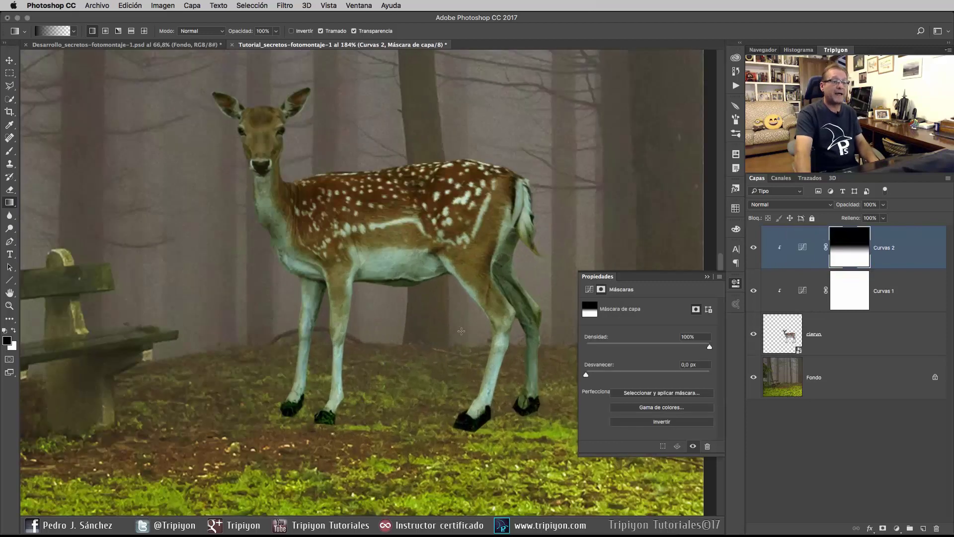
{"action": "left_click_drag", "start_coordinate": [468, 286], "coordinate": [423, 350]}
{"action": "scroll", "coordinate": [422, 351], "scroll_direction": "up", "scroll_amount": 1}
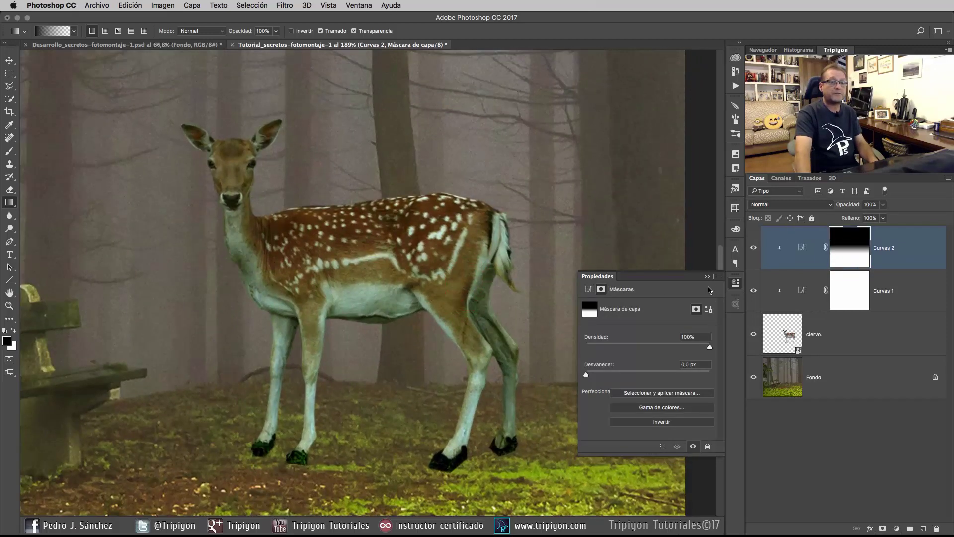
{"action": "left_click", "coordinate": [10, 151]}
Set a soft round brush with 0% hardness and bring the deer's legs into view
{"action": "key", "text": "b"}
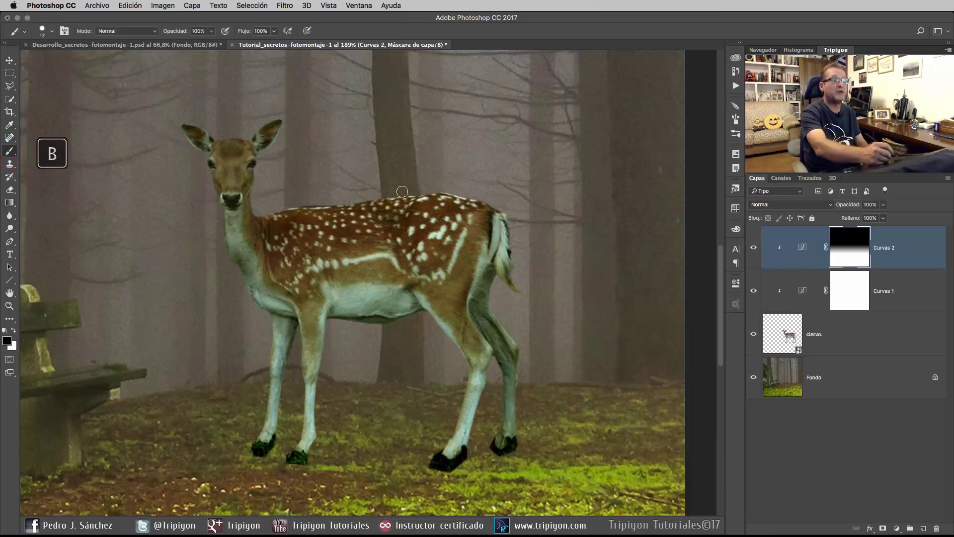
{"action": "right_click", "coordinate": [416, 173]}
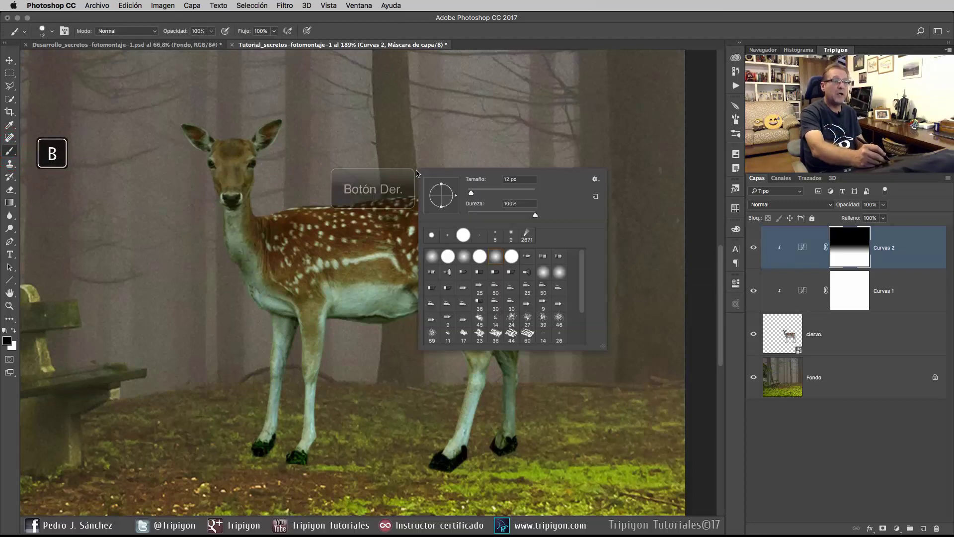
{"action": "left_click", "coordinate": [495, 257]}
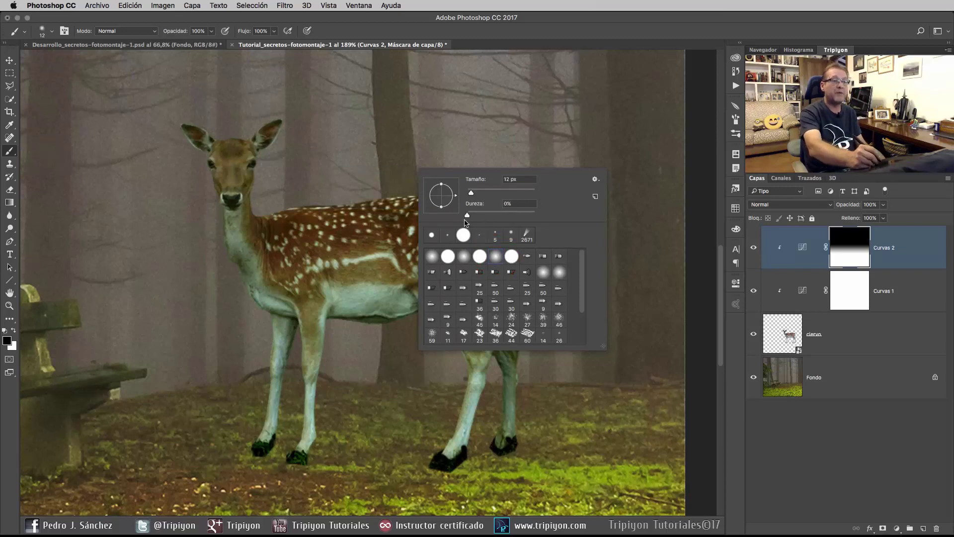
{"action": "left_click", "coordinate": [499, 363]}
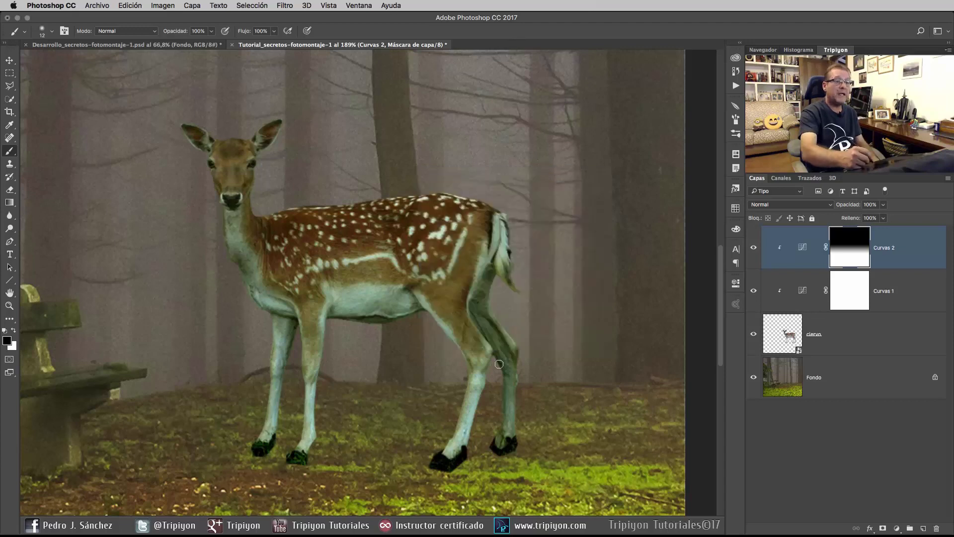
{"action": "left_click_drag", "start_coordinate": [497, 415], "coordinate": [489, 367]}
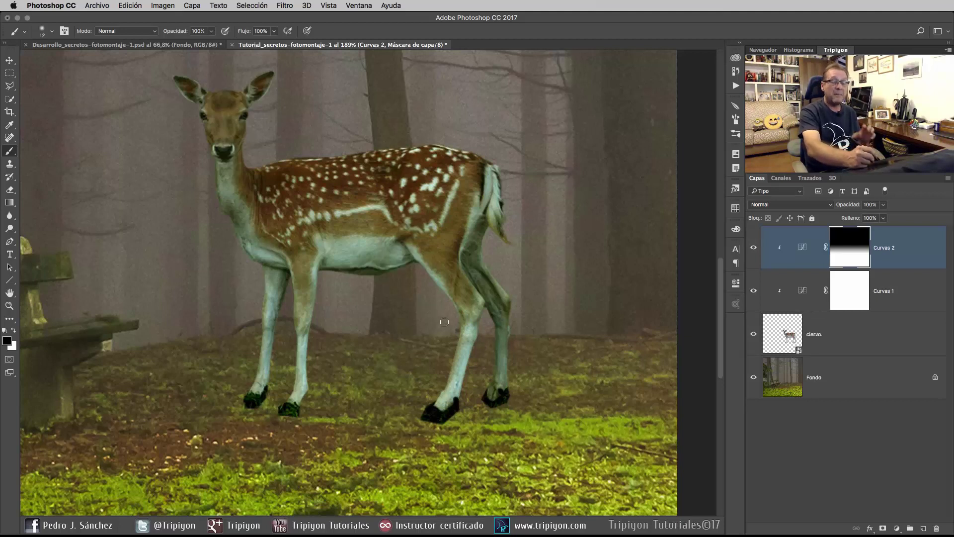
{"action": "scroll", "coordinate": [475, 325], "scroll_direction": "up", "scroll_amount": 3}
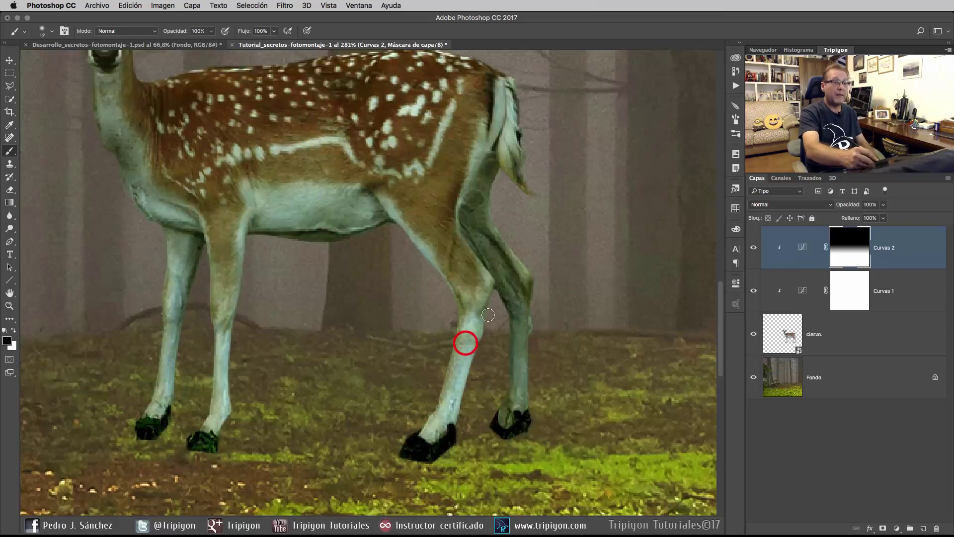
Paint black on the Curvas 2 mask along the deer's foreleg
{"action": "left_click", "coordinate": [464, 341]}
{"action": "left_click", "coordinate": [485, 313]}
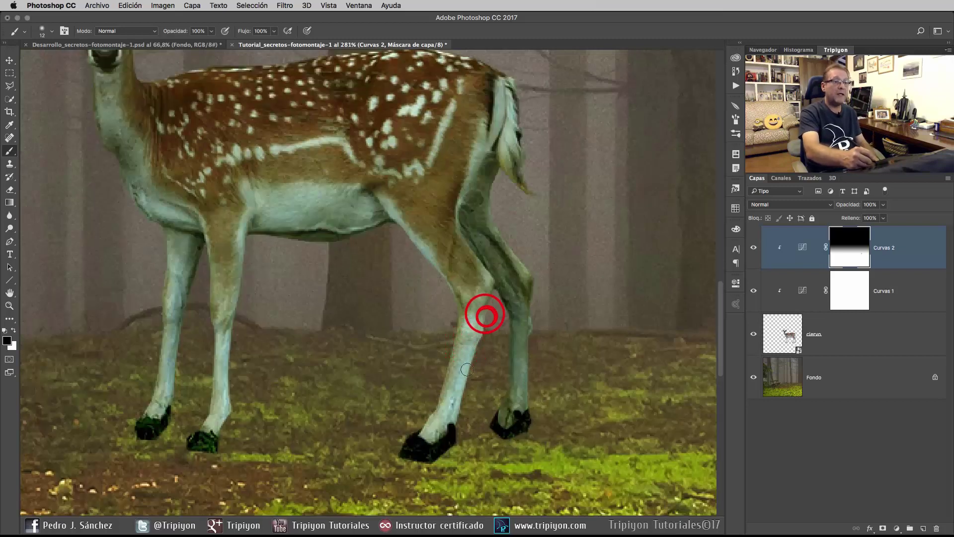
{"action": "left_click", "coordinate": [484, 326]}
{"action": "left_click", "coordinate": [470, 374]}
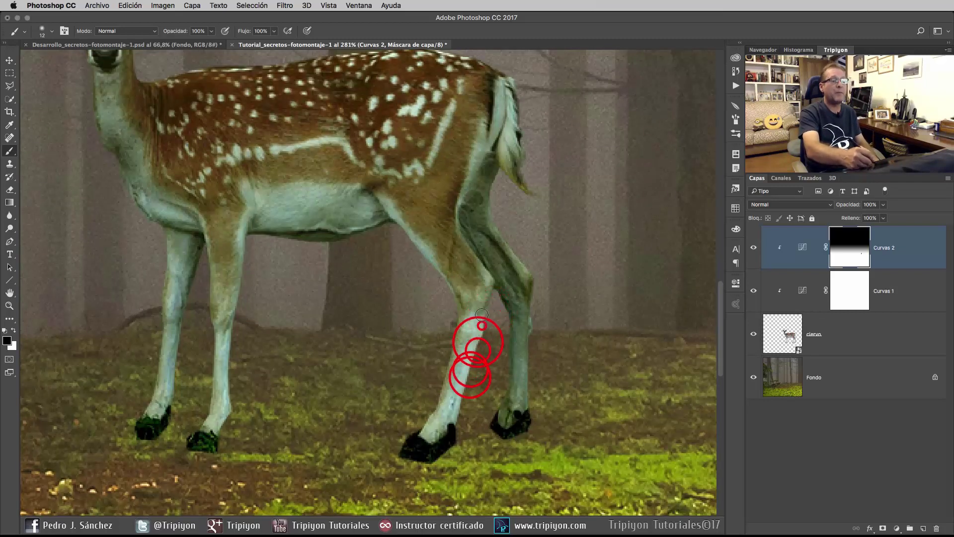
{"action": "left_click", "coordinate": [485, 308]}
{"action": "left_click", "coordinate": [490, 279]}
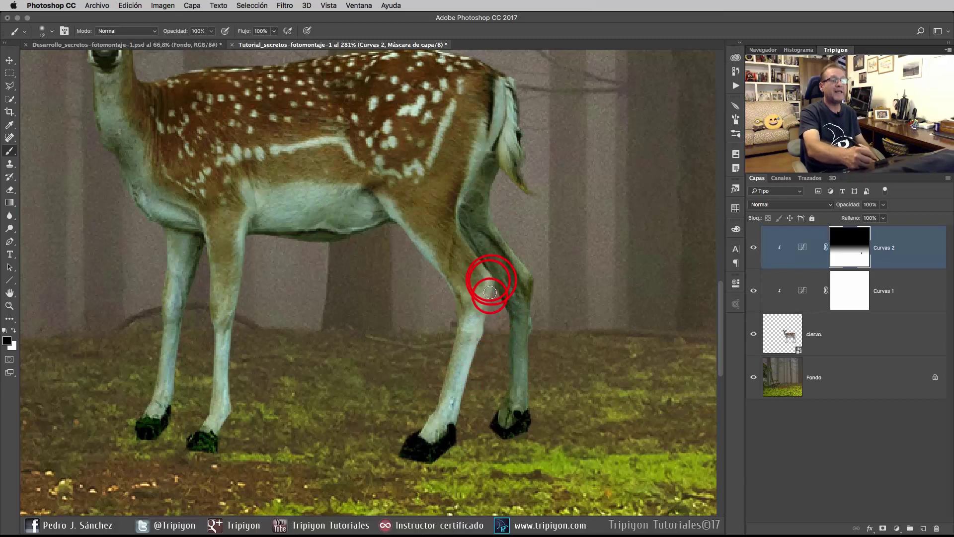
{"action": "left_click", "coordinate": [488, 293]}
Shrink the brush and paint the darkening off the hind legs and front leg
{"action": "key", "text": "bracketleft"}
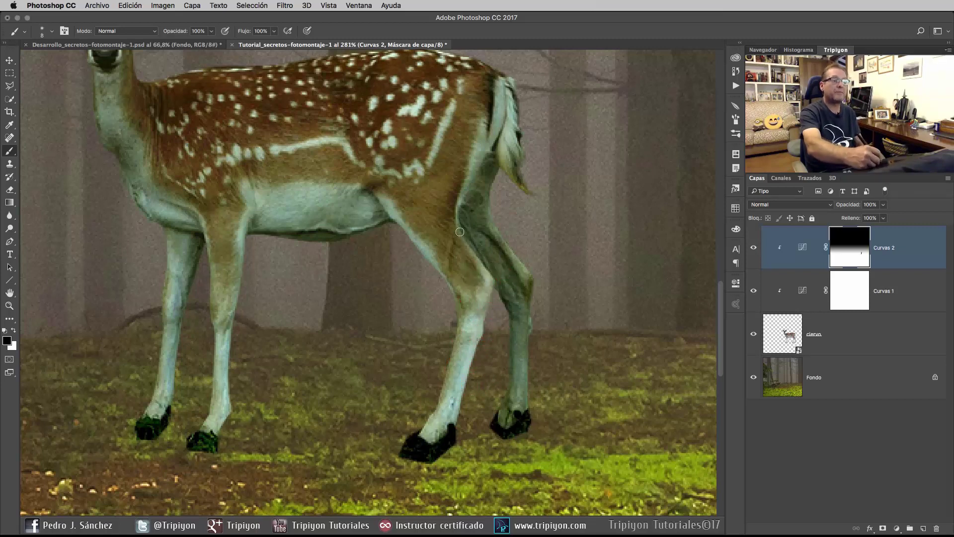
{"action": "left_click_drag", "start_coordinate": [527, 304], "coordinate": [525, 397]}
{"action": "left_click_drag", "start_coordinate": [531, 273], "coordinate": [528, 333]}
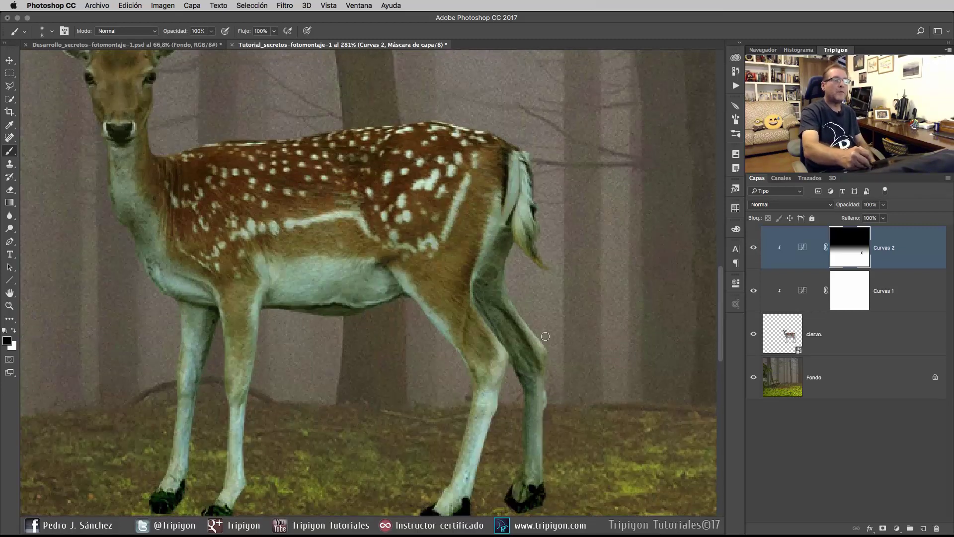
{"action": "left_click_drag", "start_coordinate": [527, 380], "coordinate": [328, 238]}
{"action": "mouse_move", "coordinate": [308, 432]}
{"action": "left_mouse_down"}
{"action": "mouse_move", "coordinate": [318, 254]}
{"action": "mouse_move", "coordinate": [554, 294]}
{"action": "left_mouse_up"}
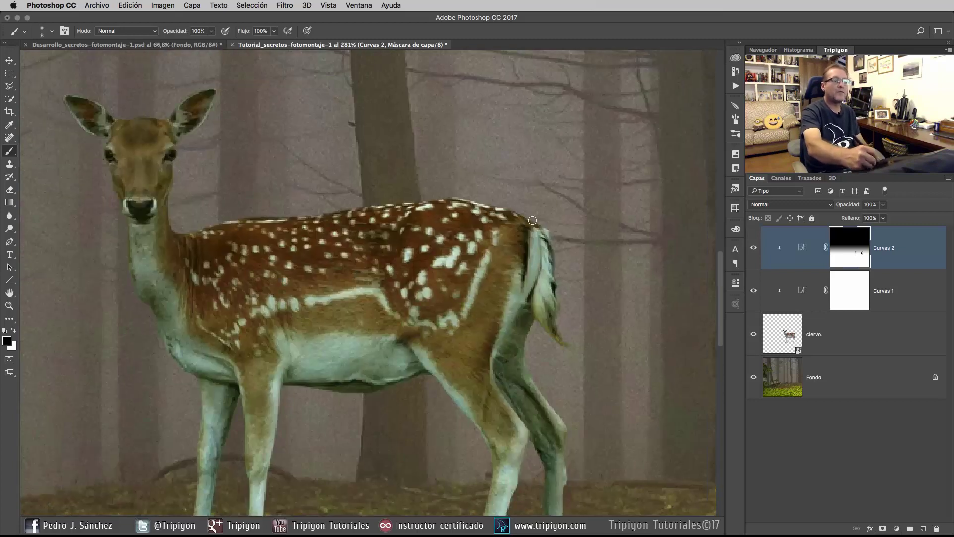
Reopen Curvas 2, pull a point down on its RGB curve, compare with the adjustment off, and zoom out
{"action": "key", "text": "ctrl+0"}
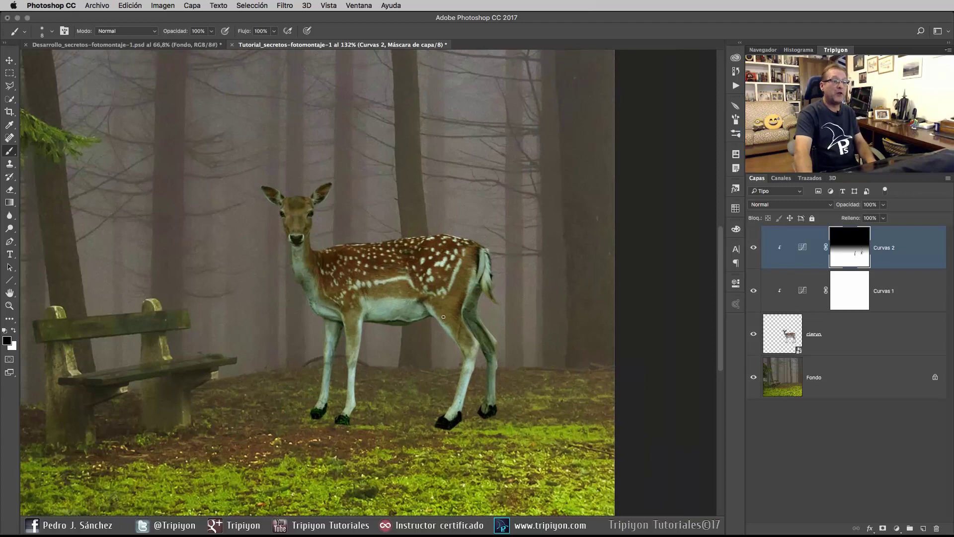
{"action": "left_click", "coordinate": [423, 400]}
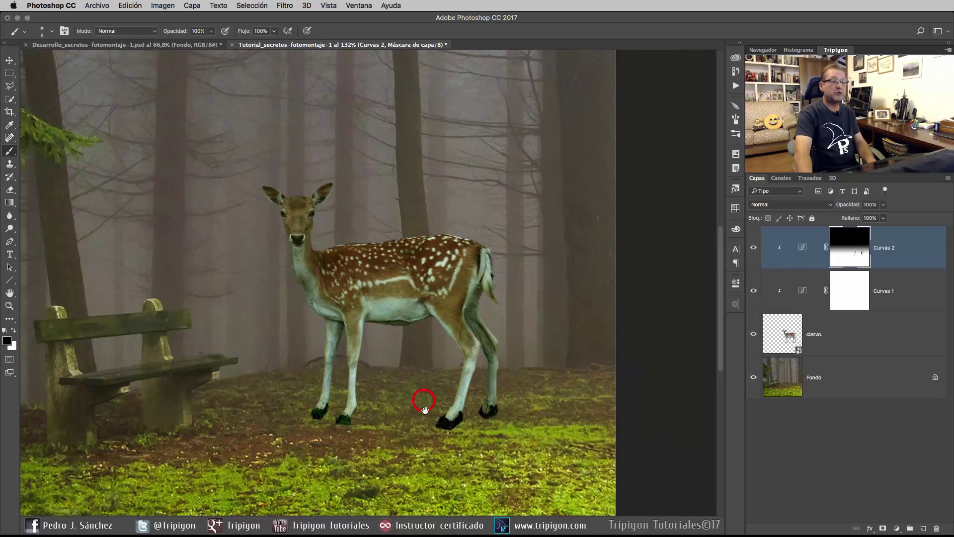
{"action": "double_click", "coordinate": [804, 246]}
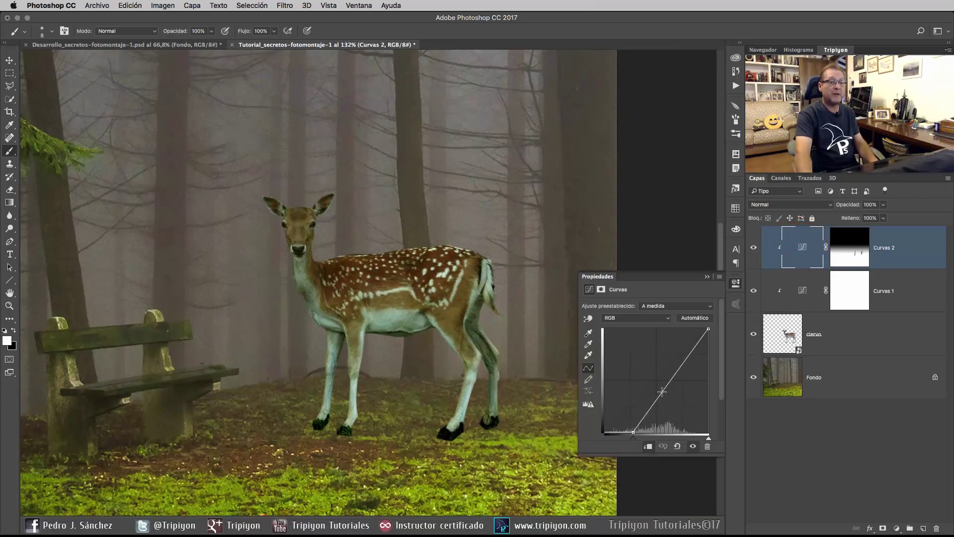
{"action": "left_click_drag", "start_coordinate": [662, 392], "coordinate": [665, 396]}
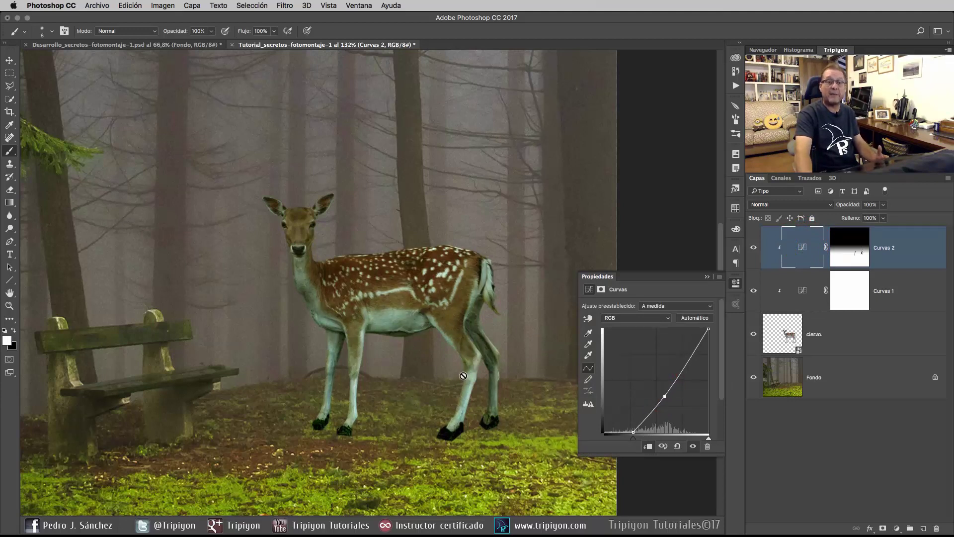
{"action": "left_click", "coordinate": [692, 446]}
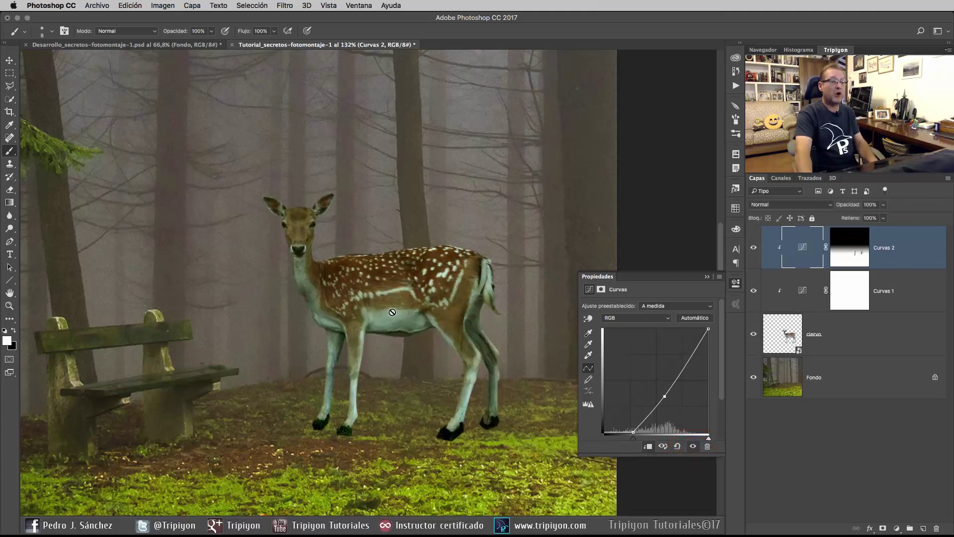
{"action": "scroll", "coordinate": [392, 312], "scroll_direction": "down", "scroll_amount": 1}
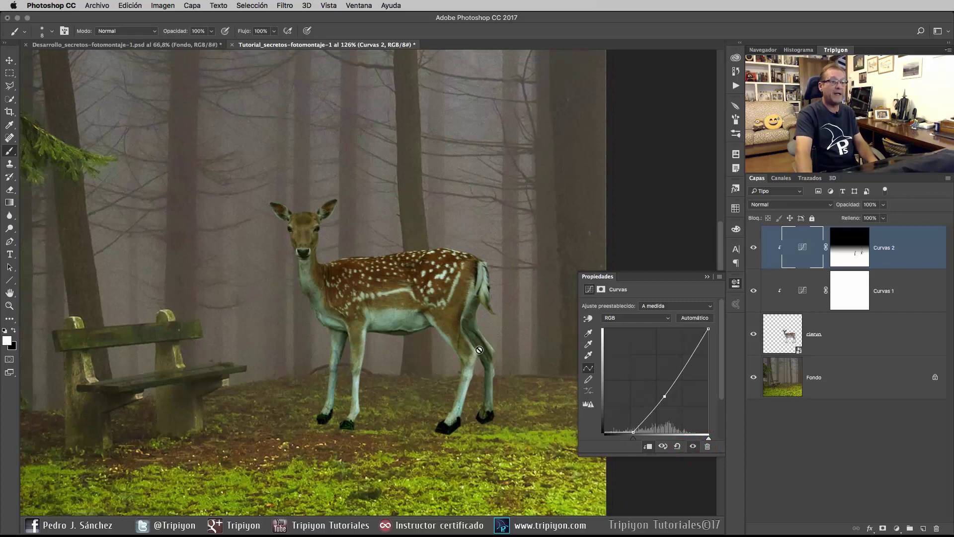
{"action": "left_click", "coordinate": [442, 403]}
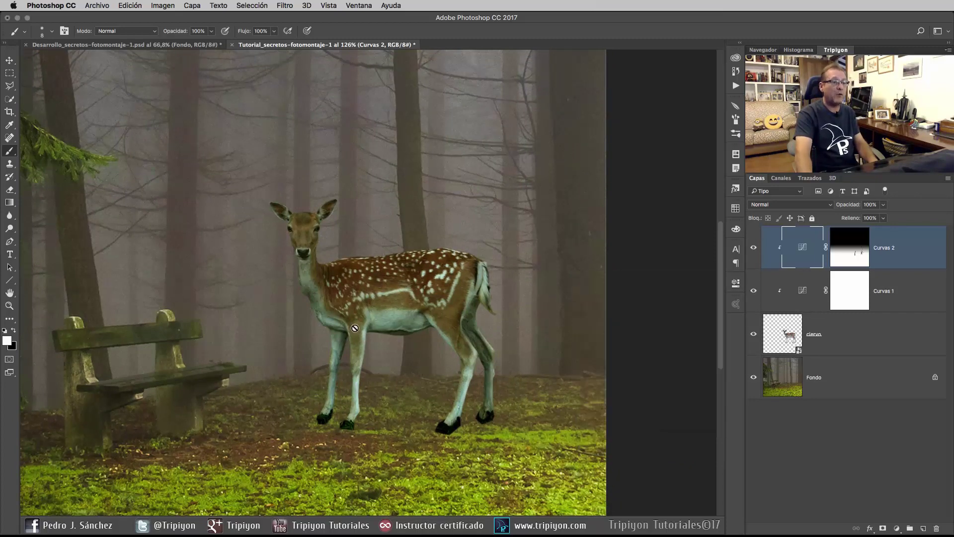
{"action": "scroll", "coordinate": [355, 357], "scroll_direction": "down", "scroll_amount": 2}
Set Curvas 2's blend mode to Luminosidad so the leg darkening keeps the deer's colours
{"action": "scroll", "coordinate": [365, 365], "scroll_direction": "down", "scroll_amount": 1}
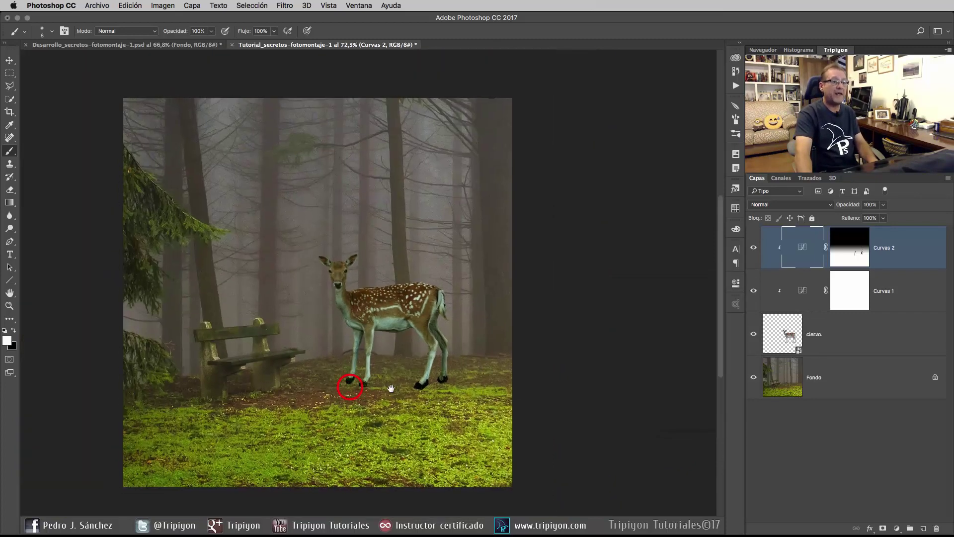
{"action": "scroll", "coordinate": [350, 387], "scroll_direction": "down", "scroll_amount": 1}
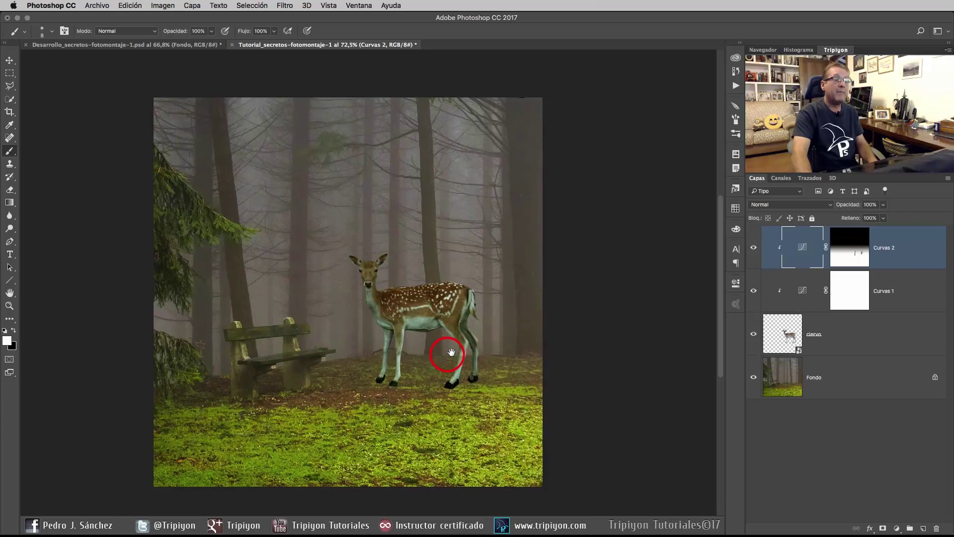
{"action": "left_click_drag", "start_coordinate": [447, 352], "coordinate": [453, 354]}
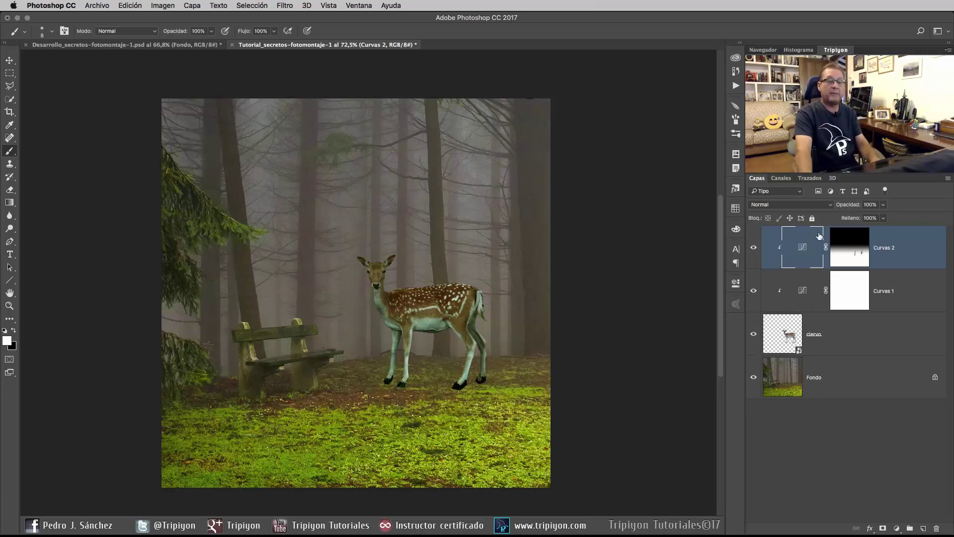
{"action": "left_click", "coordinate": [809, 203]}
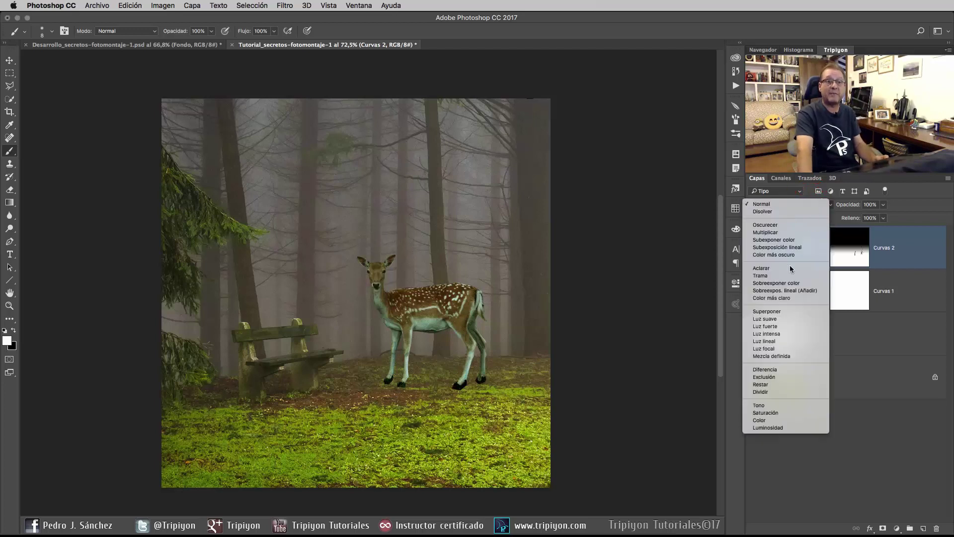
{"action": "left_click", "coordinate": [779, 428]}
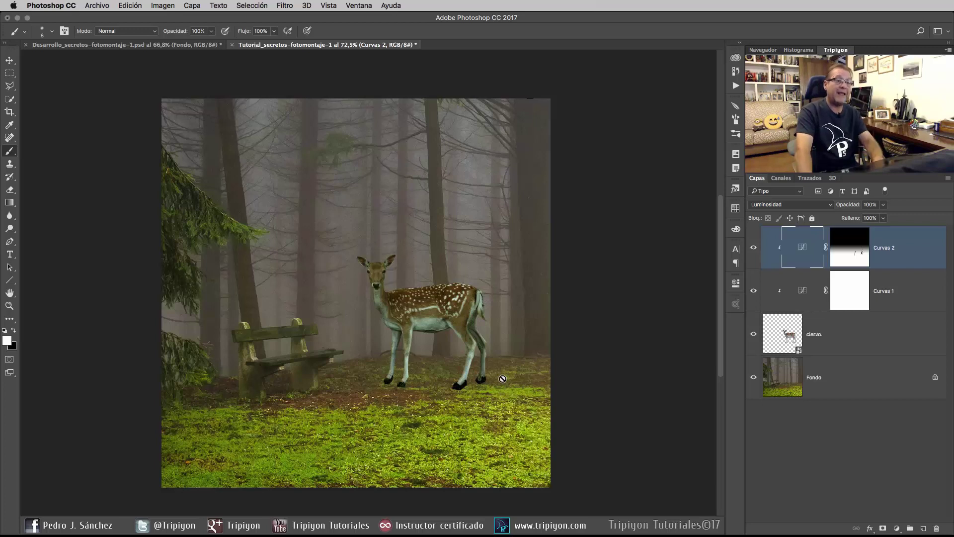
Add a Niveles layer clipped to the deer, brightening midtones and raising output black to 21
{"action": "left_click", "coordinate": [897, 529]}
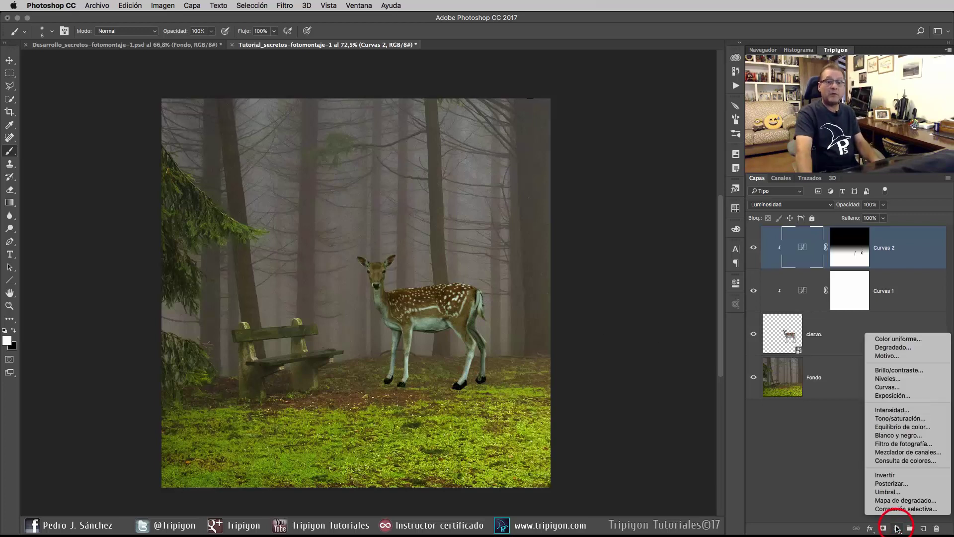
{"action": "left_click", "coordinate": [914, 378]}
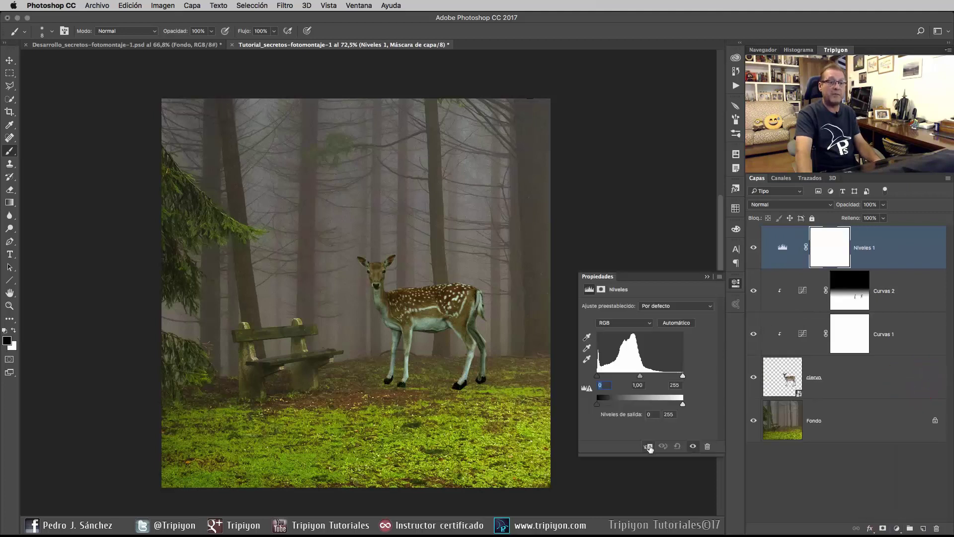
{"action": "left_click", "coordinate": [648, 445]}
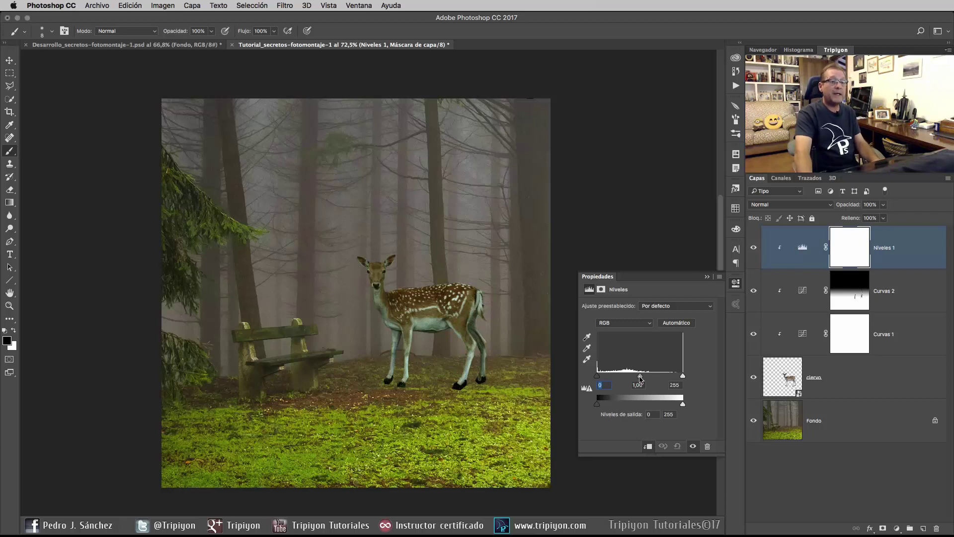
{"action": "left_click_drag", "start_coordinate": [640, 377], "coordinate": [638, 378]}
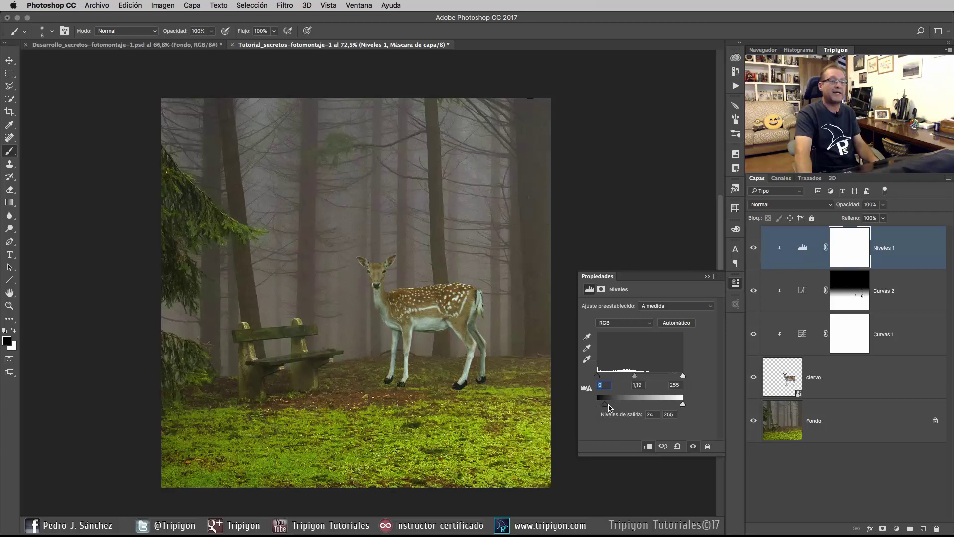
{"action": "mouse_move", "coordinate": [621, 406]}
{"action": "left_mouse_down"}
{"action": "mouse_move", "coordinate": [645, 403]}
{"action": "mouse_move", "coordinate": [603, 406]}
{"action": "left_mouse_up"}
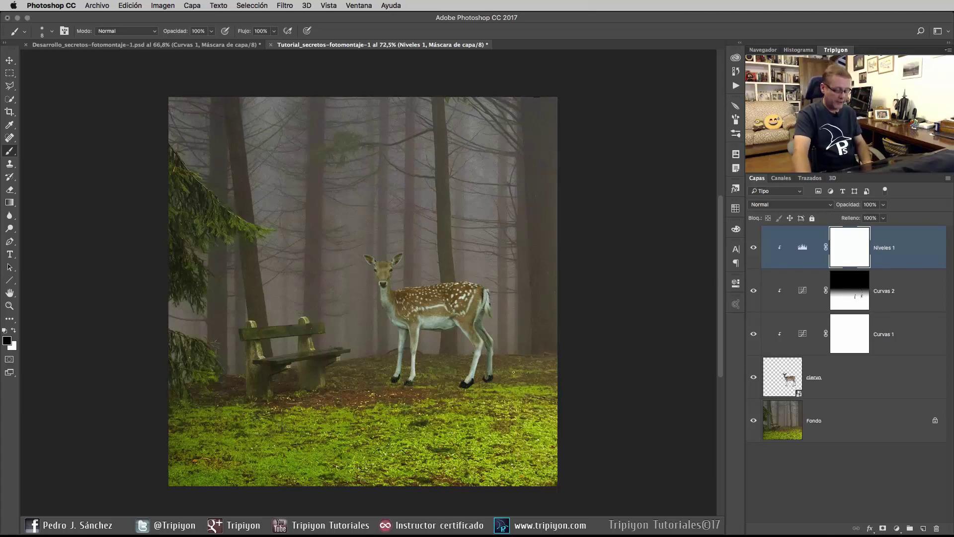
Zoom in on the deer's hooves and give the ciervo layer a white layer mask
{"action": "left_click", "coordinate": [461, 389]}
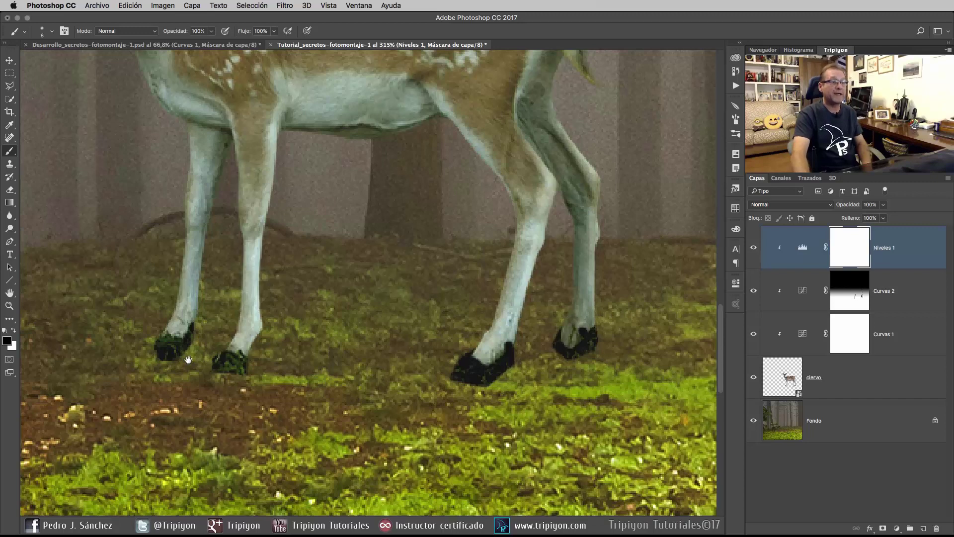
{"action": "left_click_drag", "start_coordinate": [335, 393], "coordinate": [512, 438]}
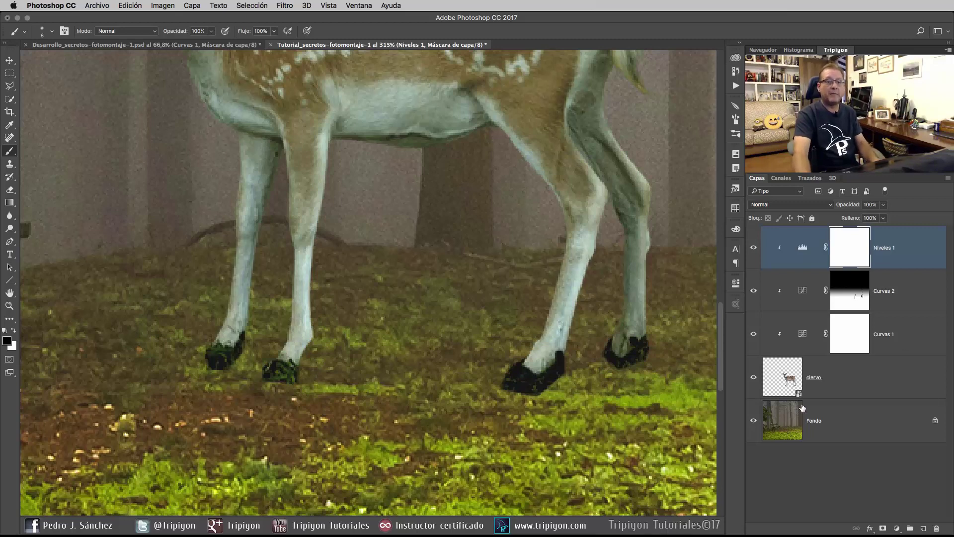
{"action": "left_click", "coordinate": [858, 381]}
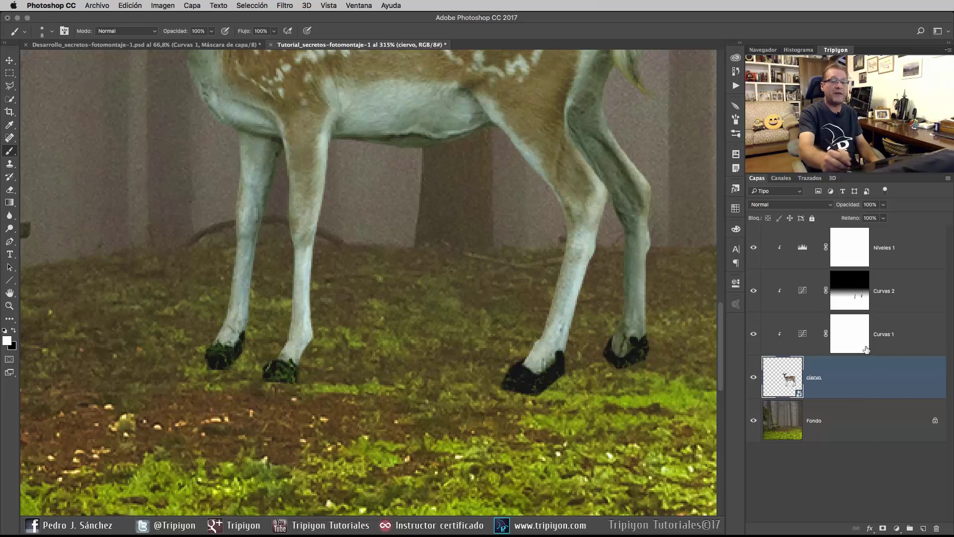
{"action": "left_click", "coordinate": [883, 529]}
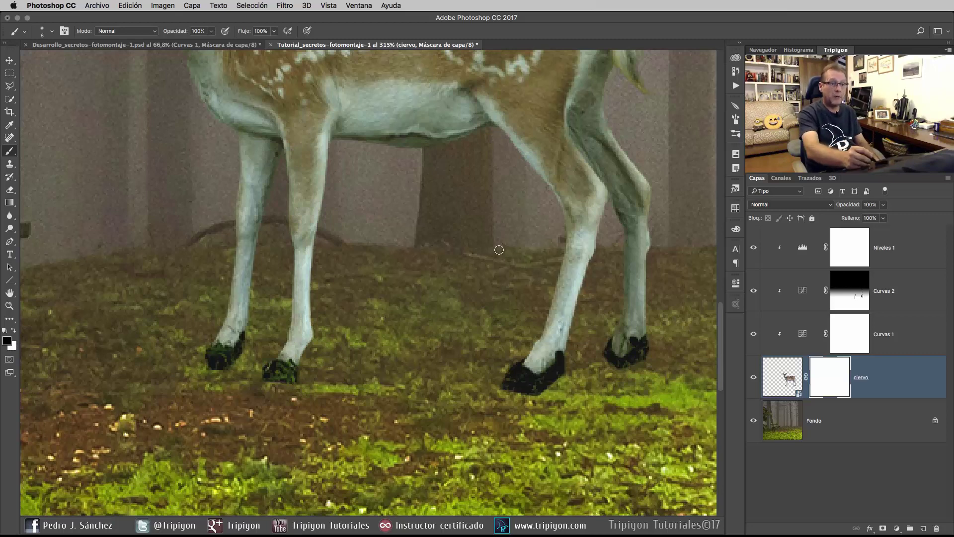
Choose a soft round brush and zoom in closer on the hooves
{"action": "right_click", "coordinate": [472, 236]}
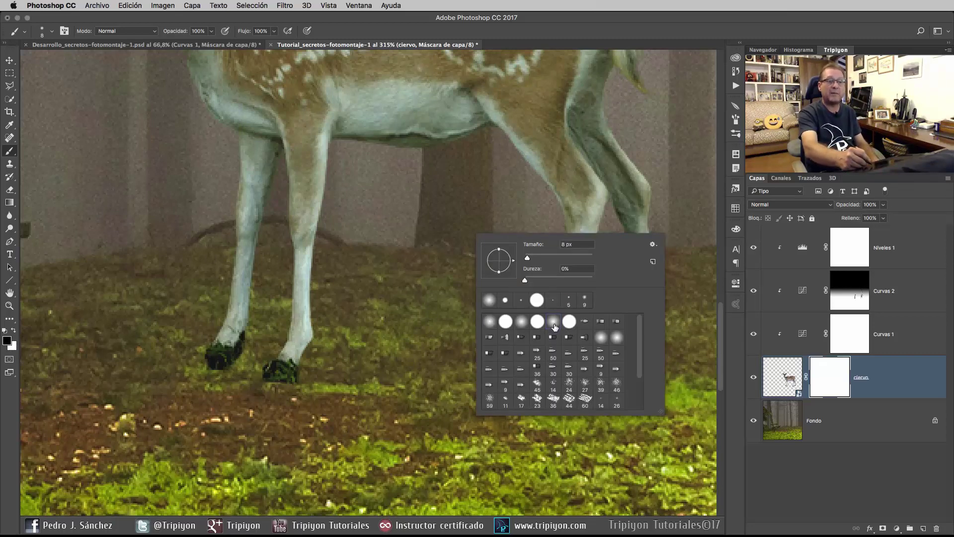
{"action": "left_click", "coordinate": [553, 322]}
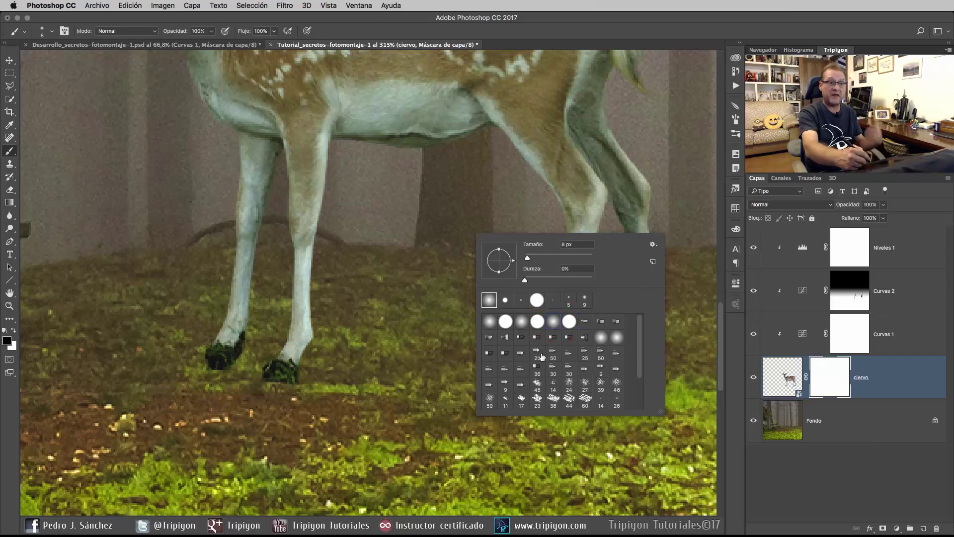
{"action": "left_click", "coordinate": [547, 37]}
{"action": "scroll", "coordinate": [293, 413], "scroll_direction": "up", "scroll_amount": 1}
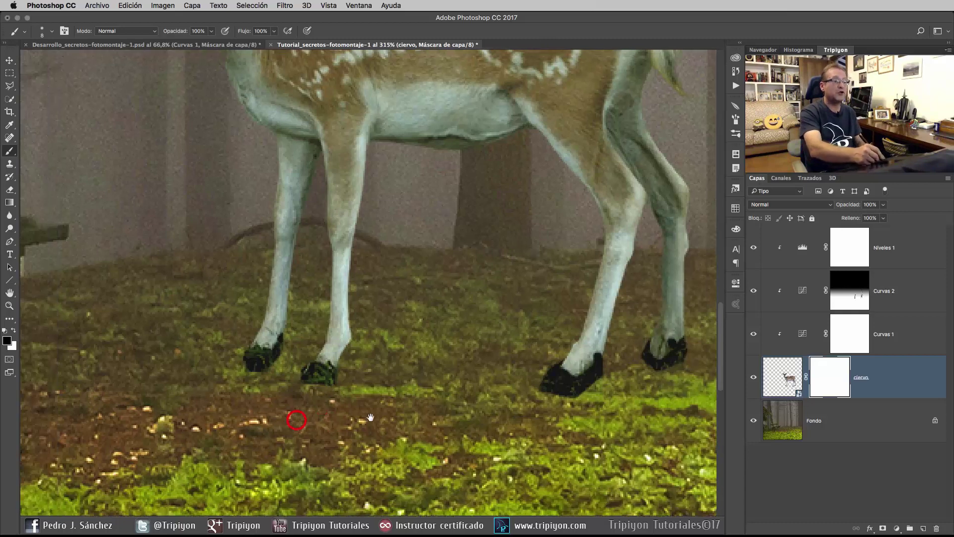
{"action": "scroll", "coordinate": [296, 417], "scroll_direction": "up", "scroll_amount": 1}
{"action": "scroll", "coordinate": [295, 418], "scroll_direction": "up", "scroll_amount": 1}
{"action": "scroll", "coordinate": [348, 400], "scroll_direction": "up", "scroll_amount": 1}
{"action": "scroll", "coordinate": [366, 403], "scroll_direction": "down", "scroll_amount": 1}
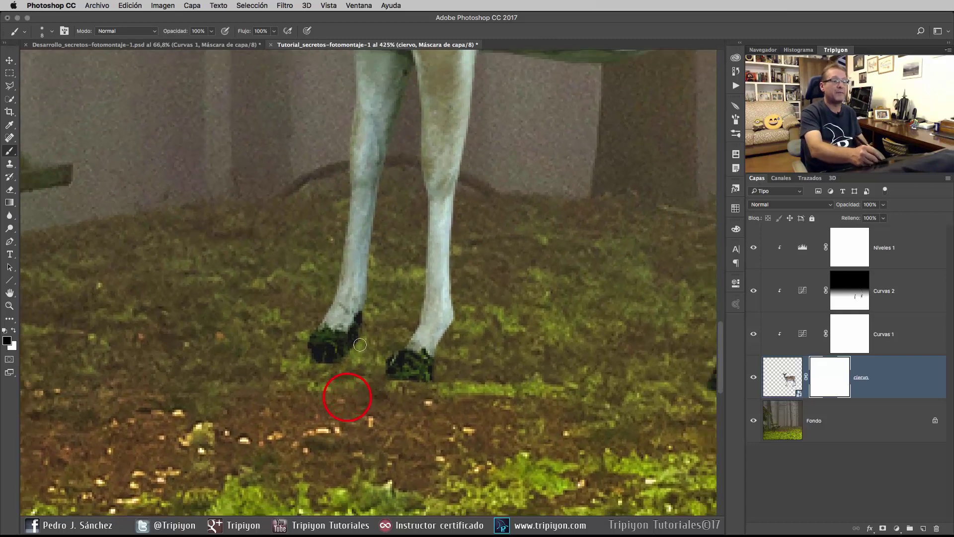
Paint black on the deer's mask around the hooves, swapping colours with X to refine edges
{"action": "mouse_move", "coordinate": [360, 348]}
{"action": "left_mouse_down"}
{"action": "mouse_move", "coordinate": [355, 328]}
{"action": "mouse_move", "coordinate": [318, 348]}
{"action": "mouse_move", "coordinate": [341, 328]}
{"action": "left_mouse_up"}
{"action": "left_click_drag", "start_coordinate": [437, 379], "coordinate": [393, 363]}
{"action": "left_click", "coordinate": [405, 366]}
{"action": "key", "text": "x"}
{"action": "left_click_drag", "start_coordinate": [548, 392], "coordinate": [465, 392]}
{"action": "left_click", "coordinate": [336, 343]}
{"action": "key", "text": "x"}
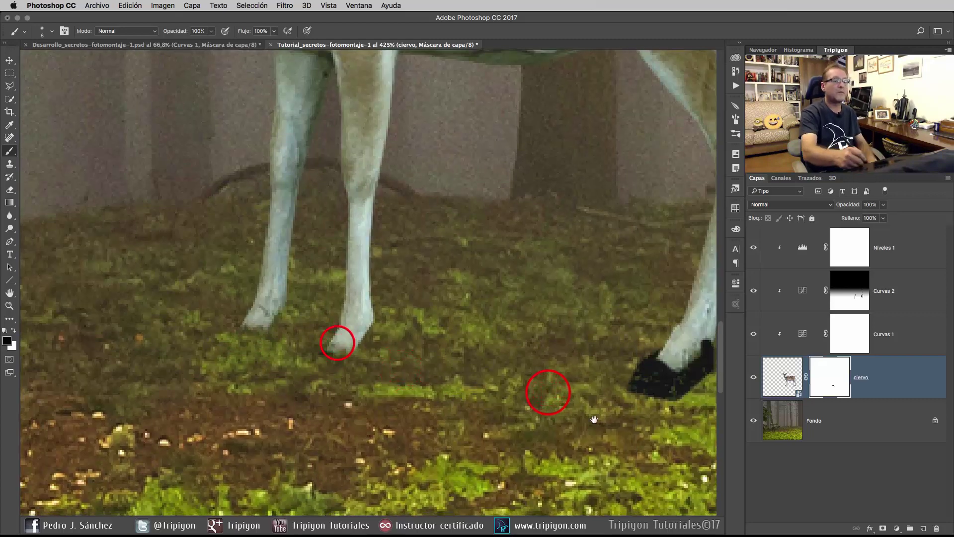
{"action": "left_click_drag", "start_coordinate": [606, 422], "coordinate": [428, 418]}
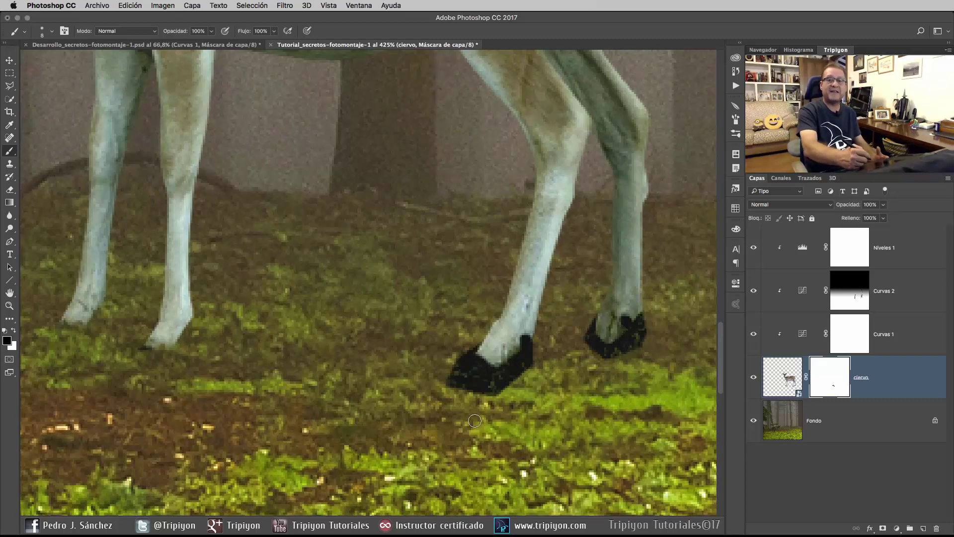
{"action": "left_click_drag", "start_coordinate": [474, 376], "coordinate": [474, 344]}
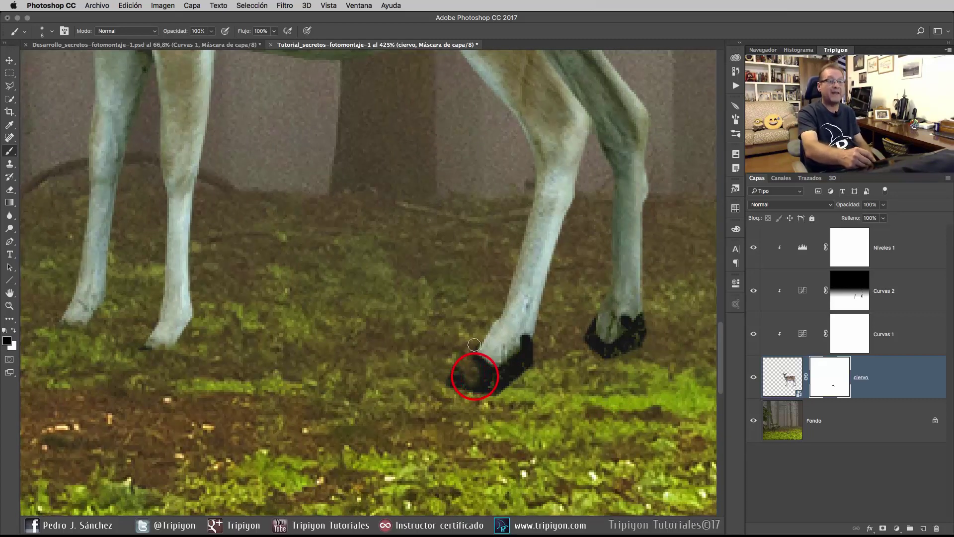
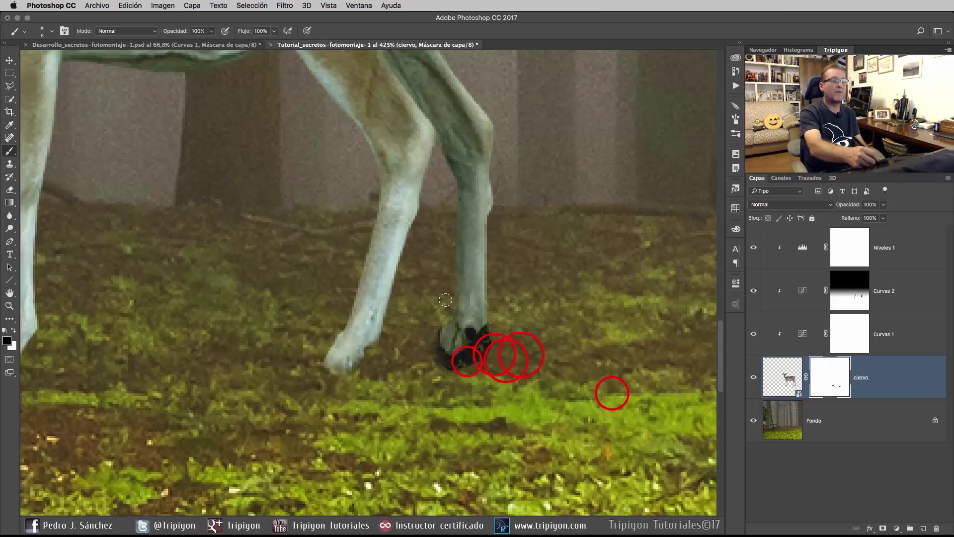
Mask out the dark front hoof on the ciervo layer mask, then fit the whole composite on screen
{"action": "left_click_drag", "start_coordinate": [425, 324], "coordinate": [462, 338]}
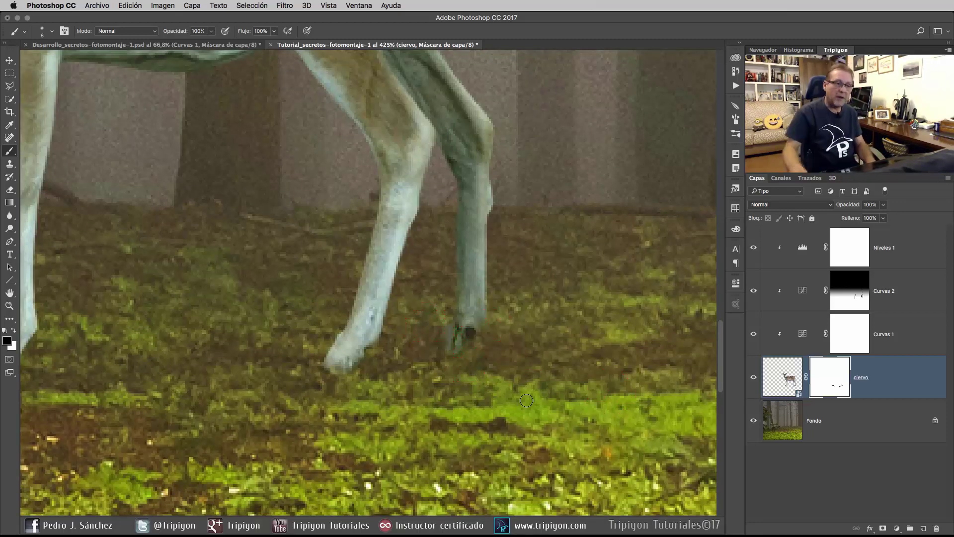
{"action": "right_click", "coordinate": [456, 231]}
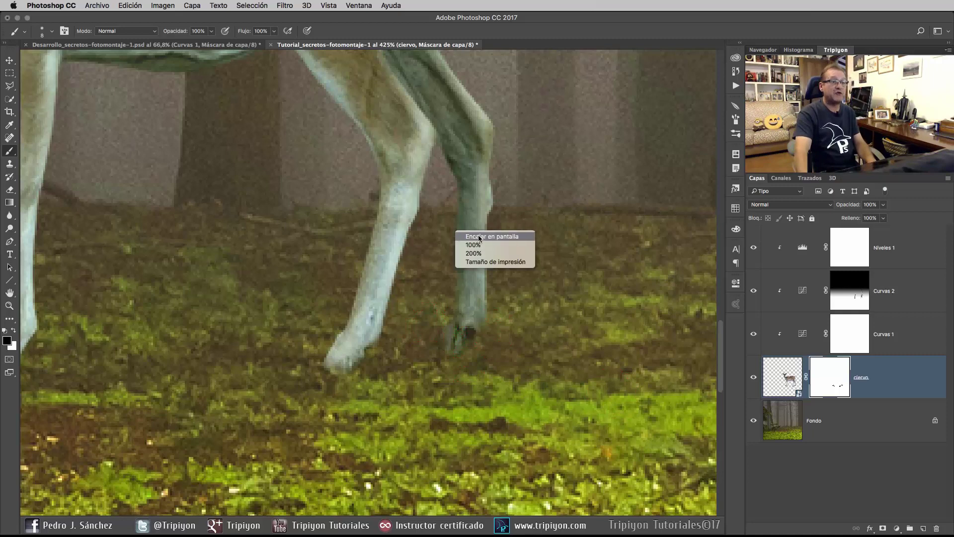
{"action": "left_click", "coordinate": [480, 237]}
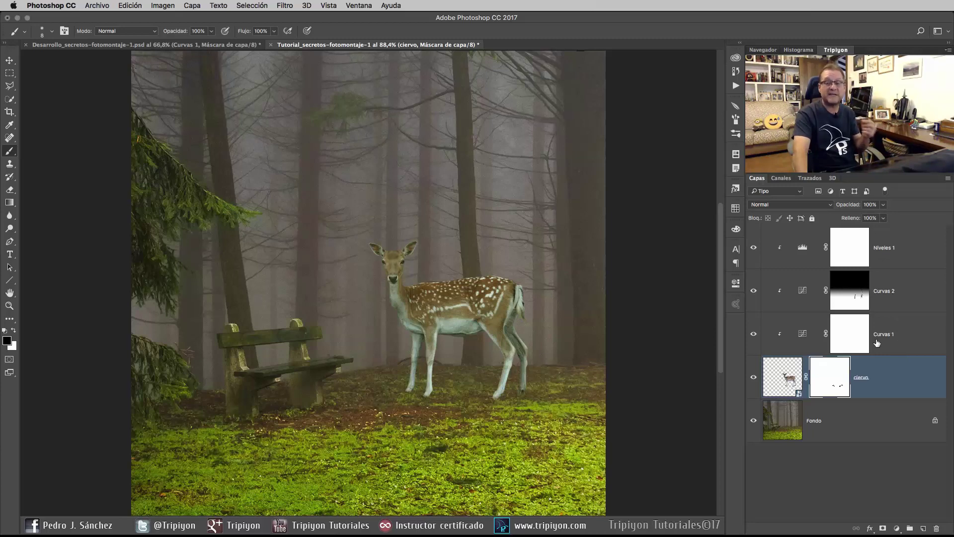
Lower the RGB white point in Curvas 1 to tone down the deer's highlights
{"action": "double_click", "coordinate": [805, 334]}
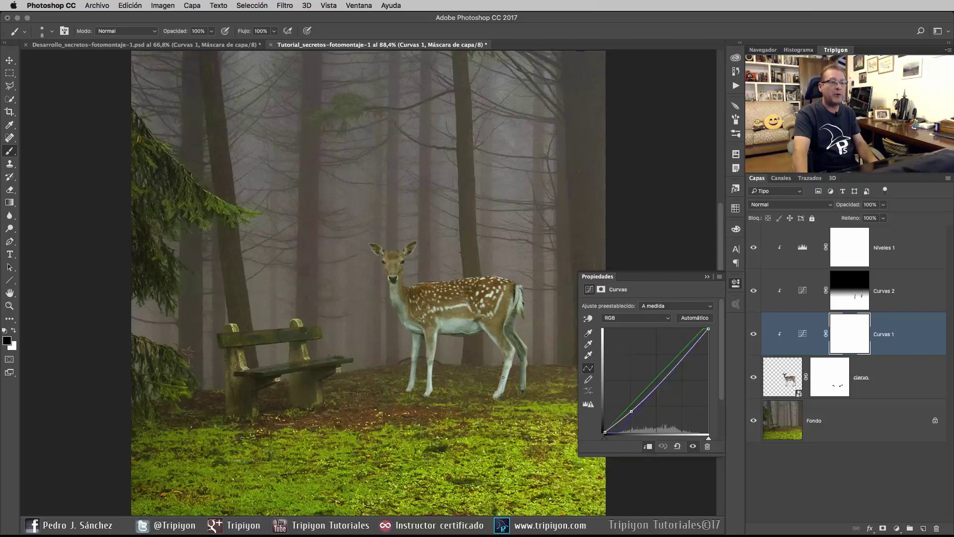
{"action": "left_click_drag", "start_coordinate": [528, 381], "coordinate": [505, 370]}
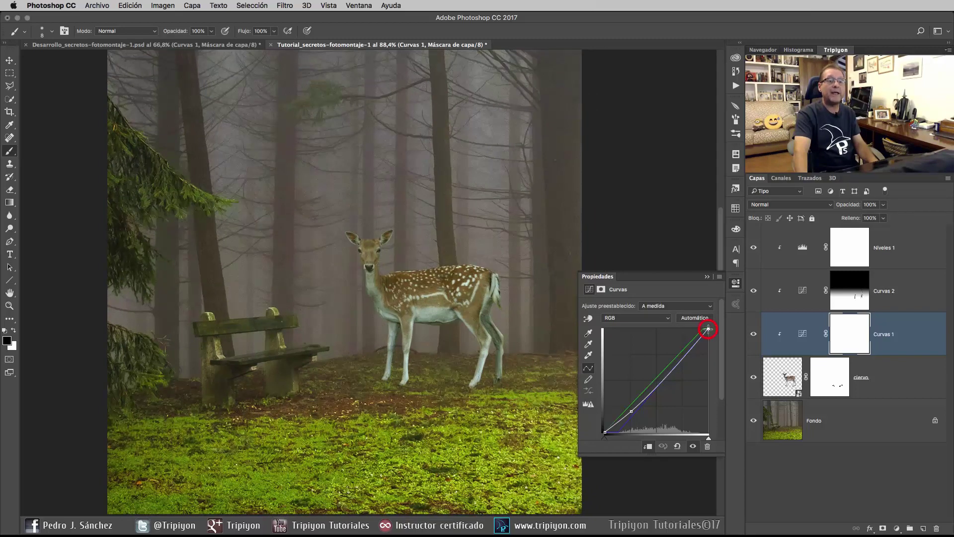
{"action": "left_click_drag", "start_coordinate": [708, 328], "coordinate": [715, 351]}
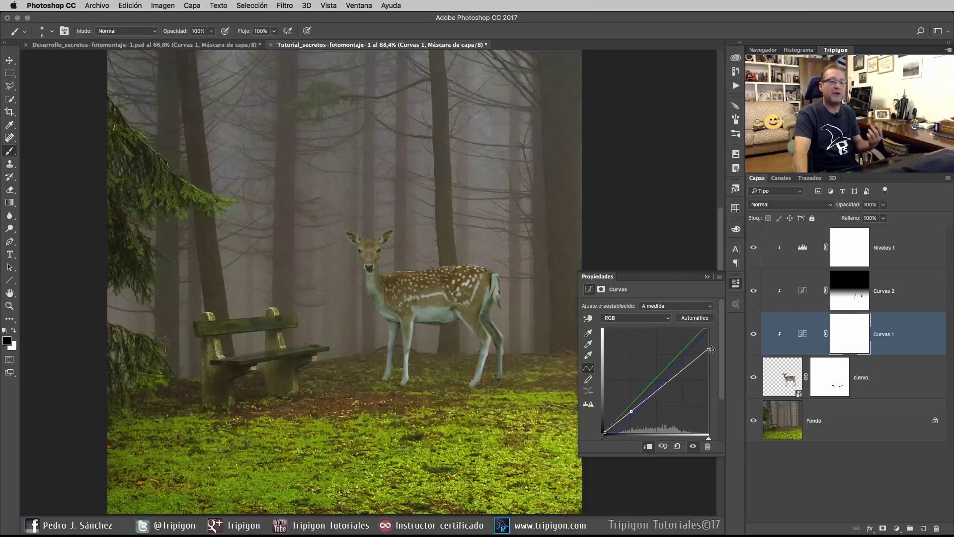
{"action": "left_click", "coordinate": [708, 350]}
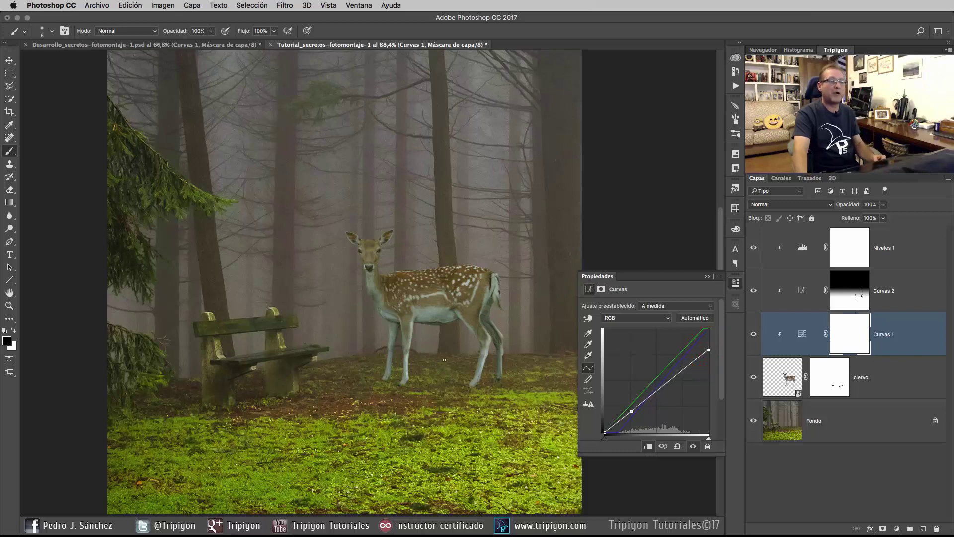
{"action": "scroll", "coordinate": [466, 324], "scroll_direction": "down", "scroll_amount": 3}
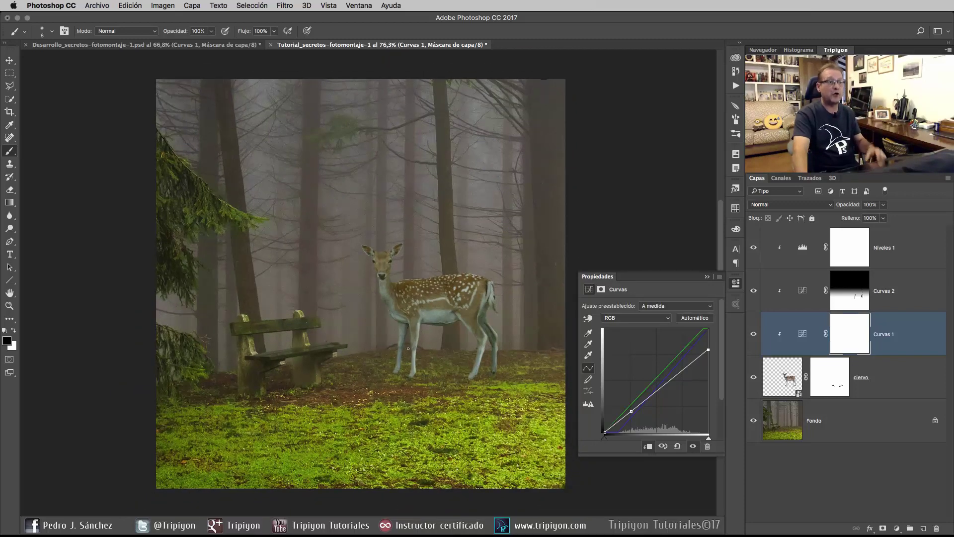
{"action": "scroll", "coordinate": [408, 295], "scroll_direction": "up", "scroll_amount": 2}
{"action": "scroll", "coordinate": [408, 294], "scroll_direction": "up", "scroll_amount": 1}
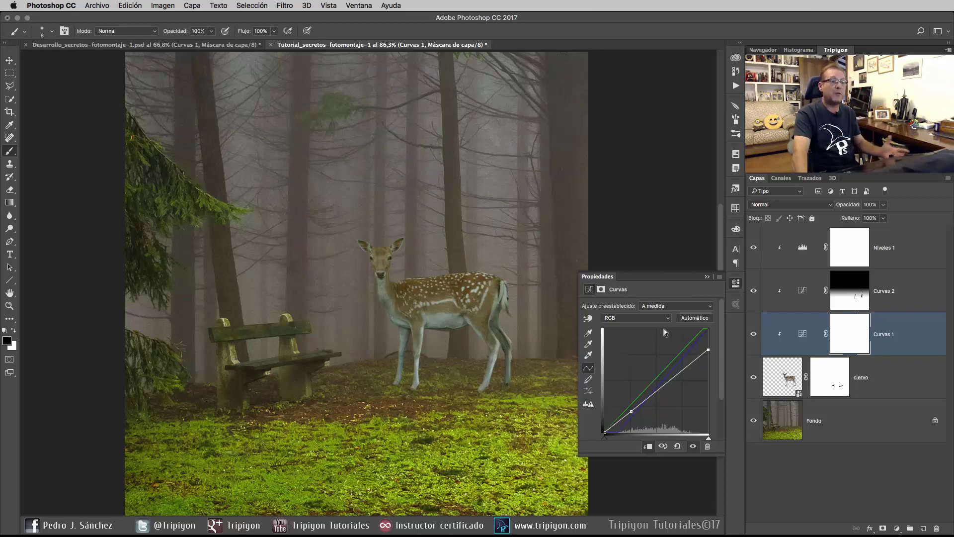
In the Azul channel, pull the black point slightly right to reduce blue in the shadows
{"action": "left_click", "coordinate": [646, 318]}
{"action": "left_click", "coordinate": [634, 340]}
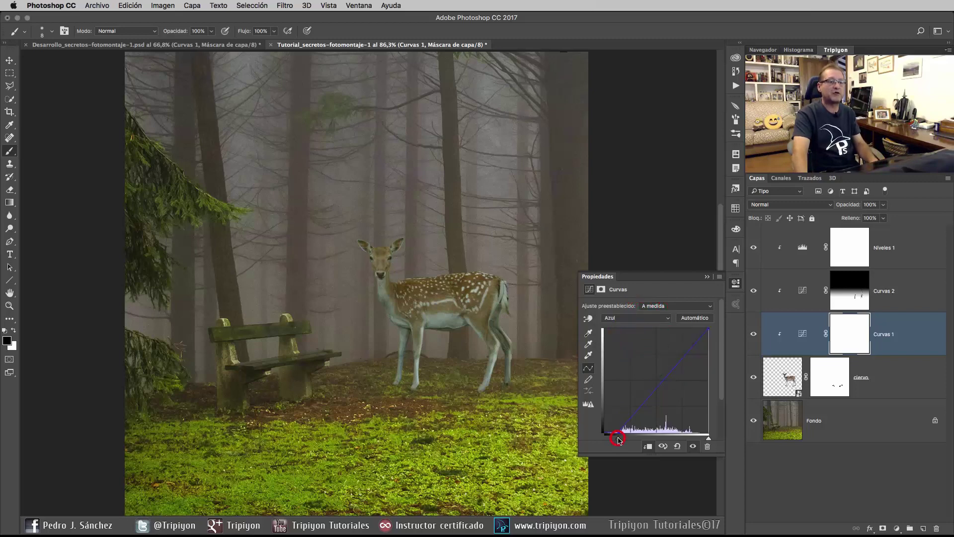
{"action": "left_click_drag", "start_coordinate": [619, 438], "coordinate": [620, 436]}
Set the Niveles 1 output black level to about 22, then close the settings
{"action": "left_click", "coordinate": [736, 287]}
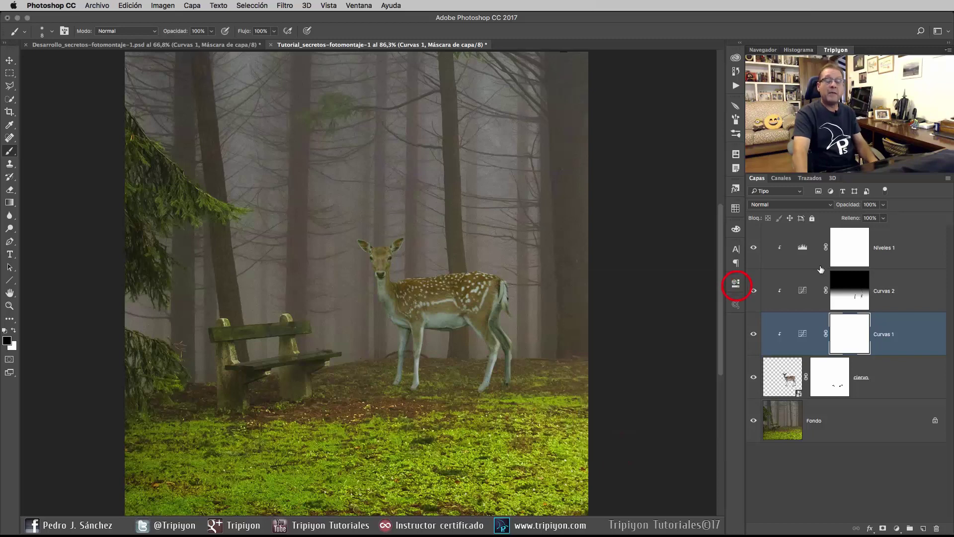
{"action": "double_click", "coordinate": [802, 247]}
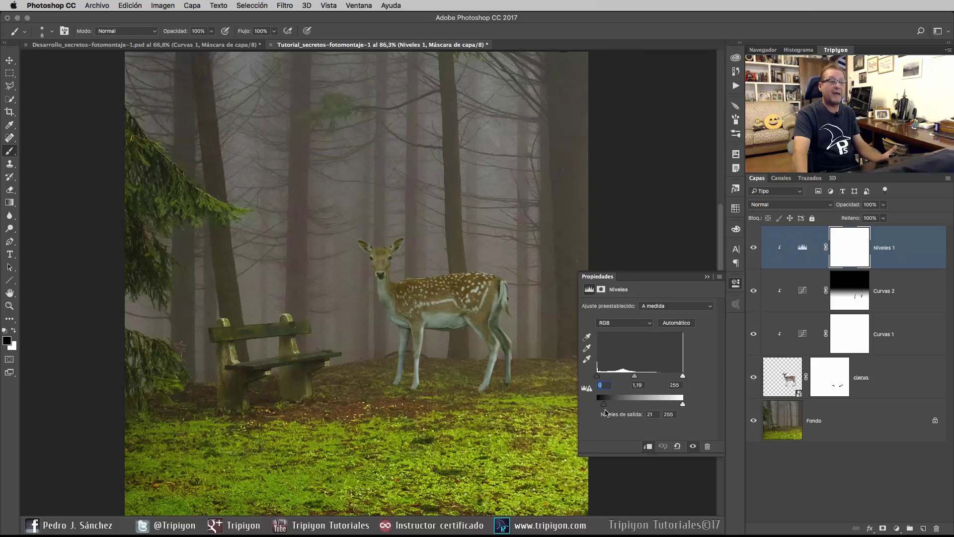
{"action": "left_click_drag", "start_coordinate": [604, 403], "coordinate": [608, 406]}
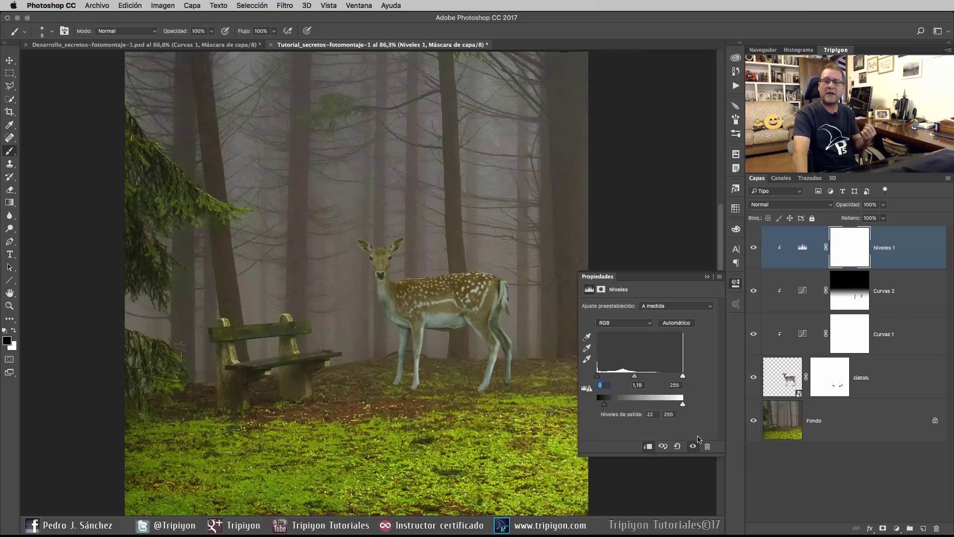
{"action": "left_click", "coordinate": [735, 283]}
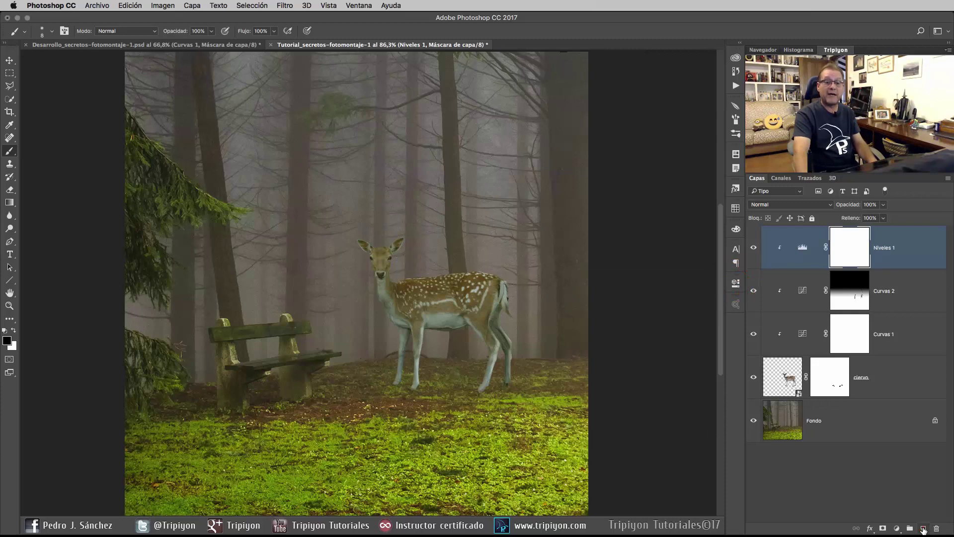
Add a new layer named niebla, clipped to Niveles 1
{"action": "left_click", "coordinate": [923, 529]}
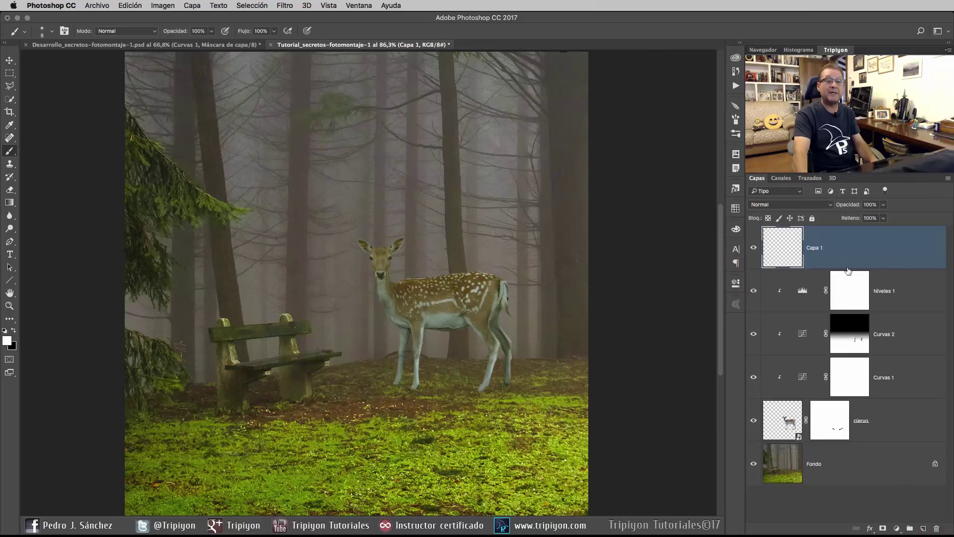
{"action": "key", "text": "alt"}
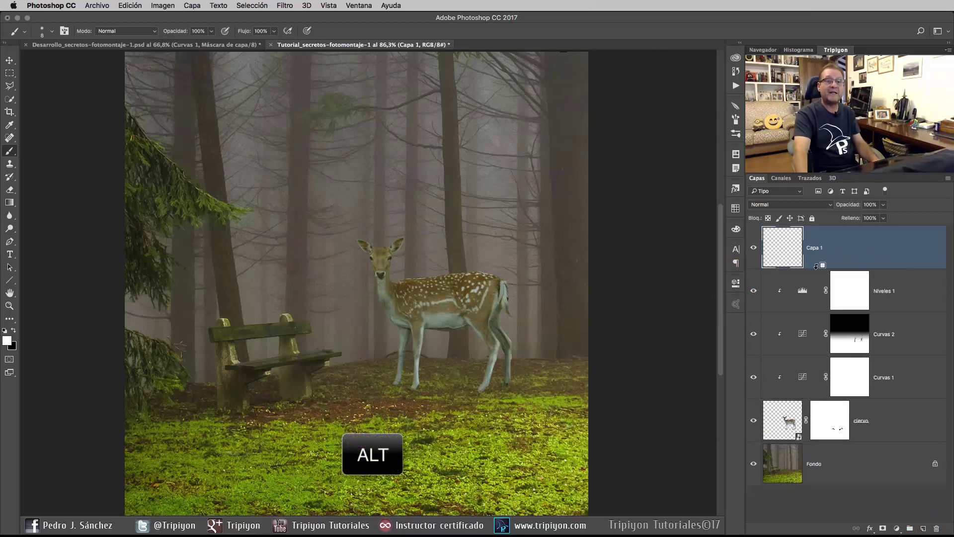
{"action": "left_click", "coordinate": [816, 266], "text": "alt"}
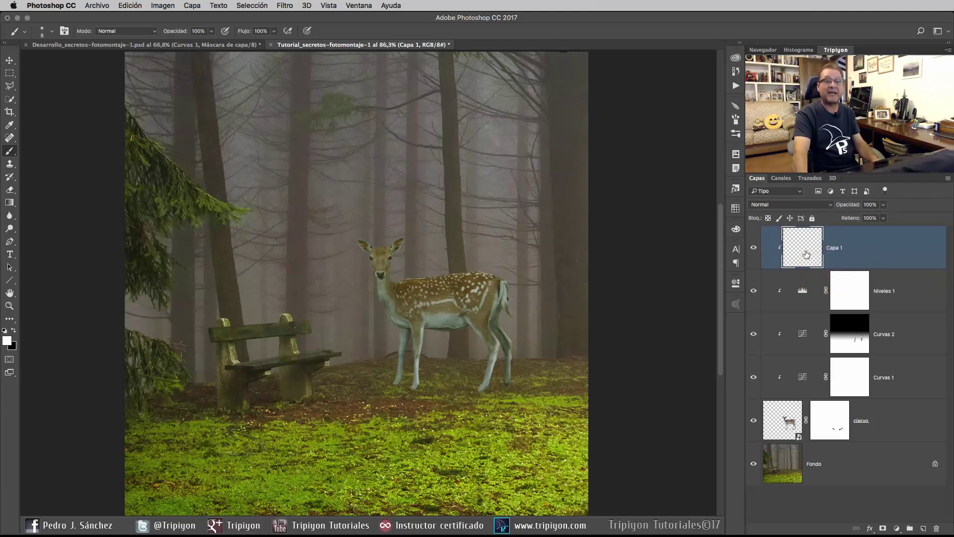
{"action": "double_click", "coordinate": [833, 248]}
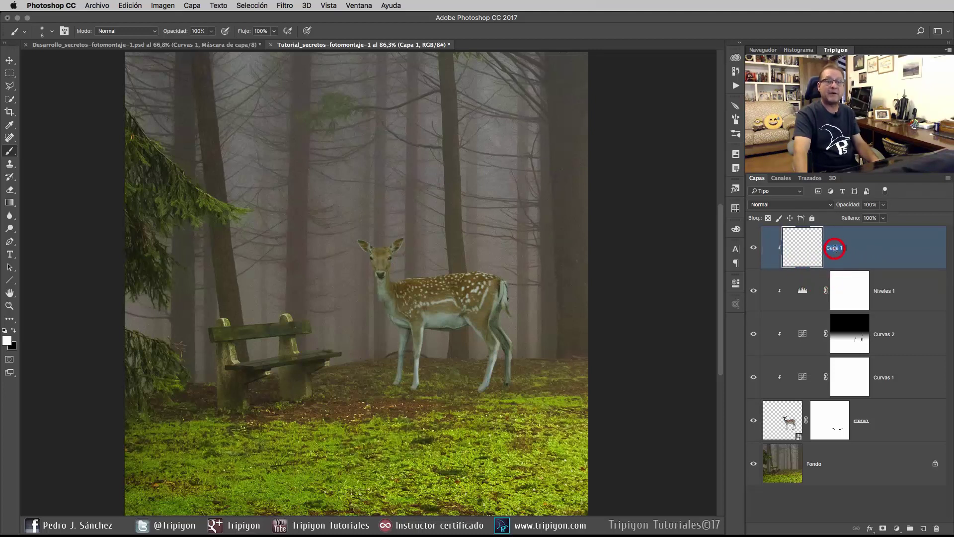
{"action": "type", "text": "niebla"}
{"action": "key", "text": "Return"}
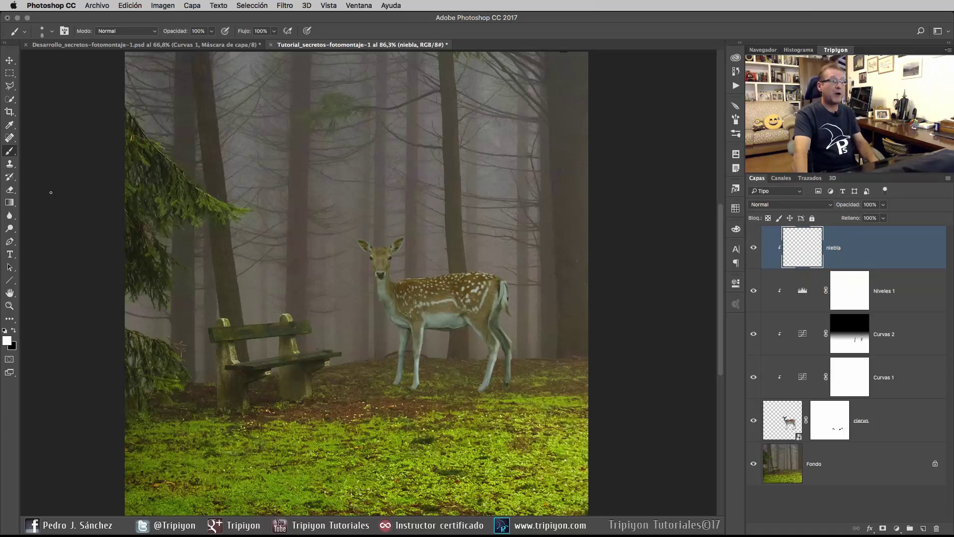
Draw a white-to-transparent gradient fading down toward the deer, then nudge niebla down 10 pixels
{"action": "left_click", "coordinate": [9, 202]}
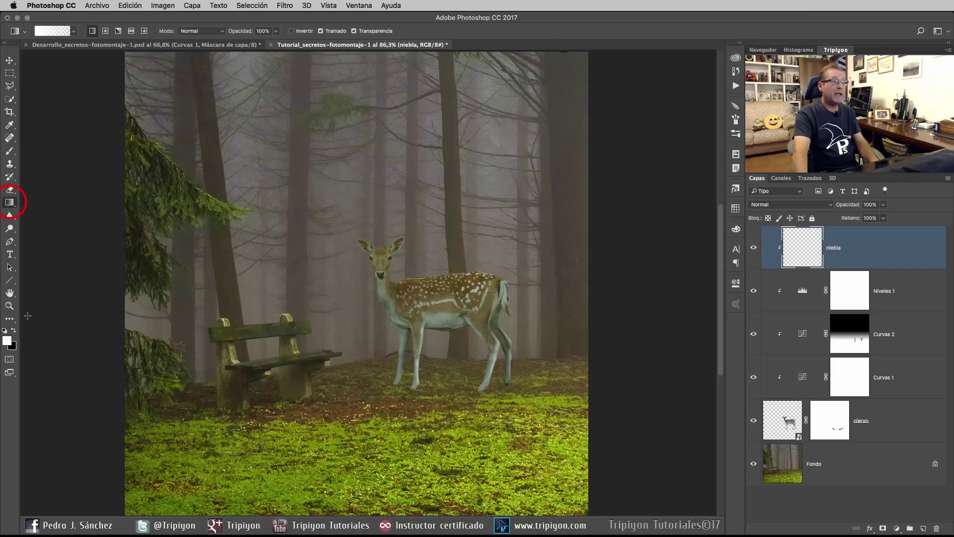
{"action": "left_click", "coordinate": [75, 34]}
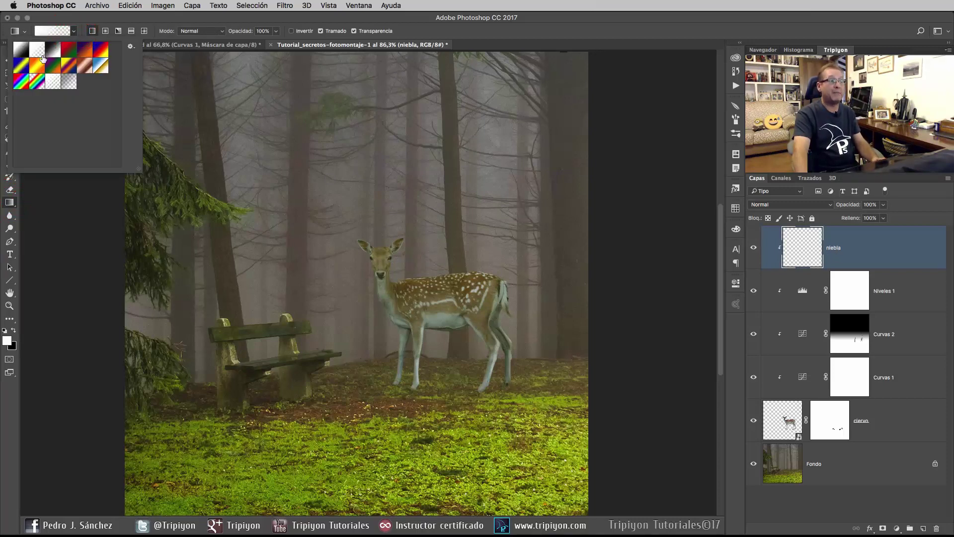
{"action": "left_click", "coordinate": [73, 33]}
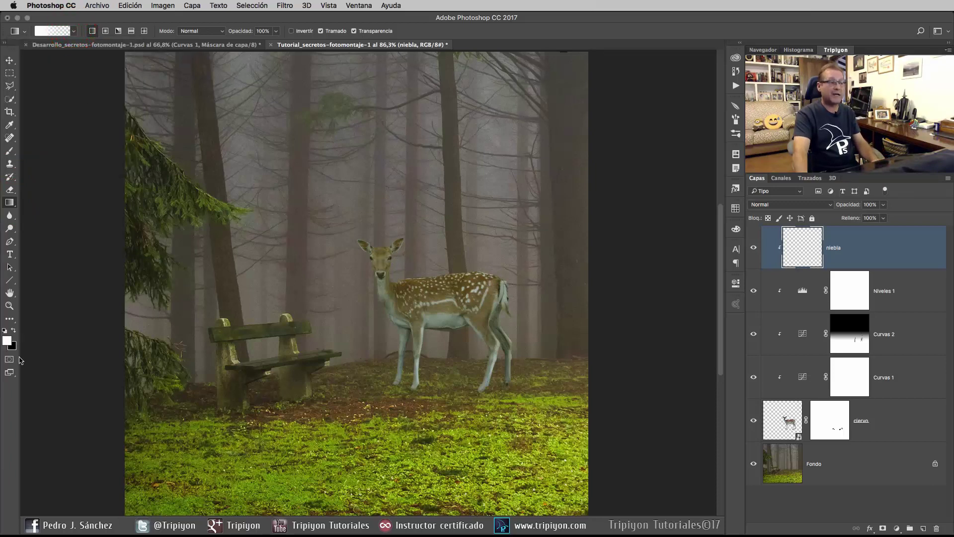
{"action": "left_click", "coordinate": [13, 331]}
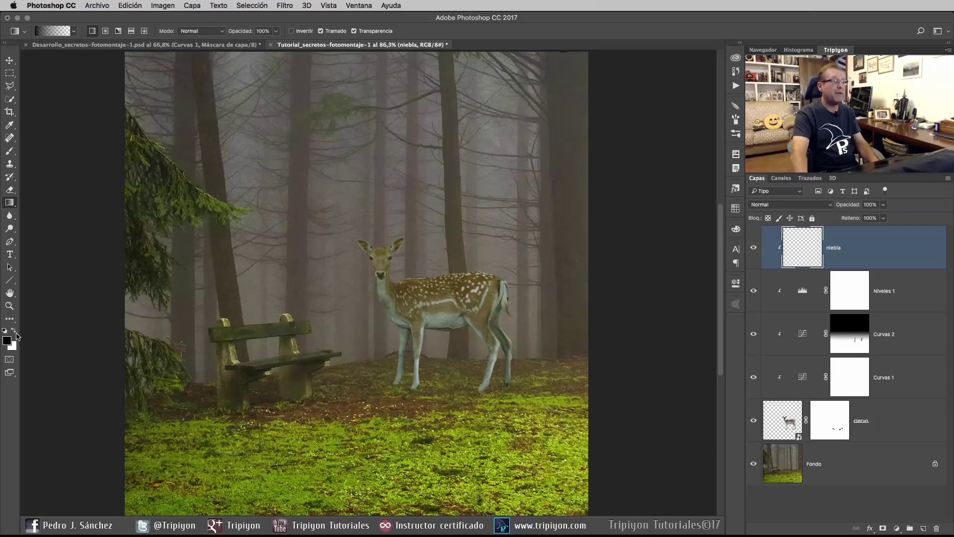
{"action": "left_click", "coordinate": [15, 331]}
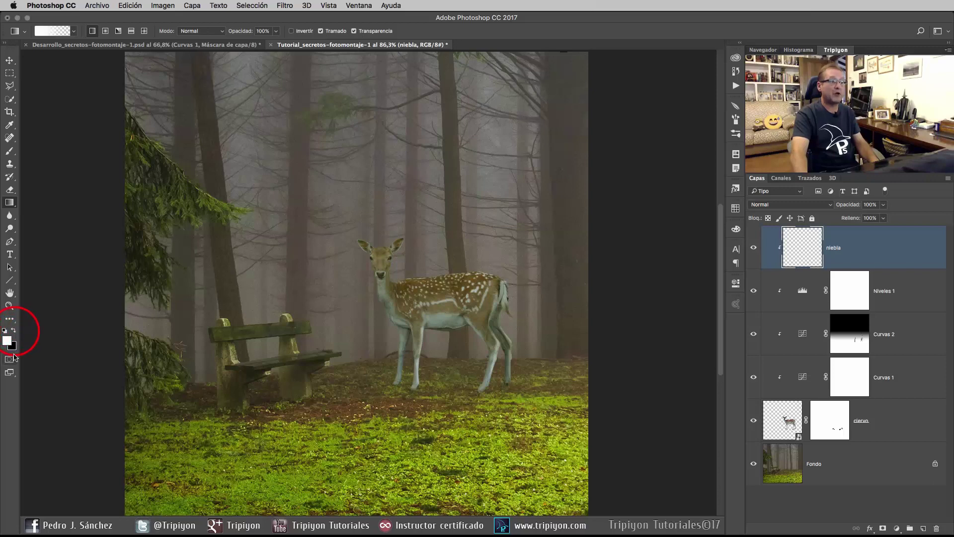
{"action": "key", "text": "x"}
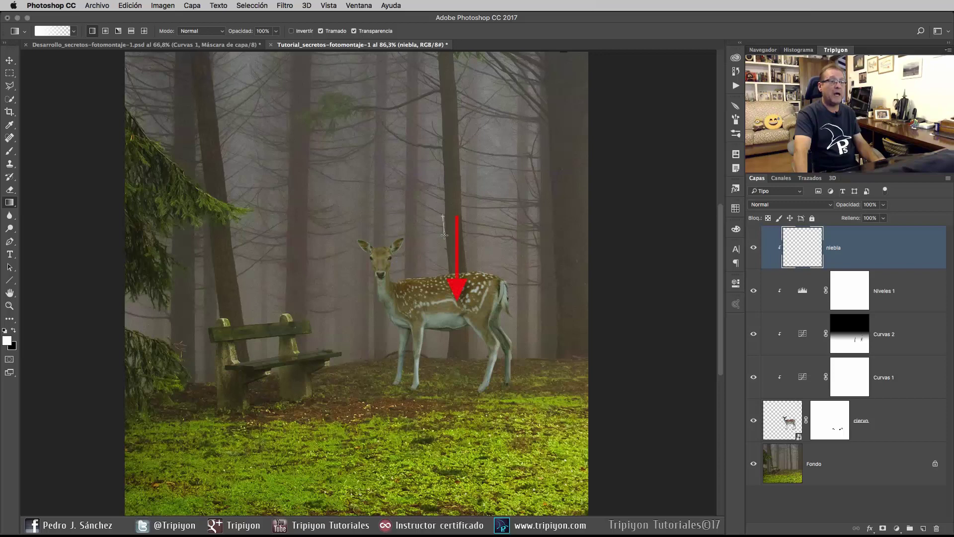
{"action": "left_click_drag", "start_coordinate": [445, 234], "coordinate": [444, 298]}
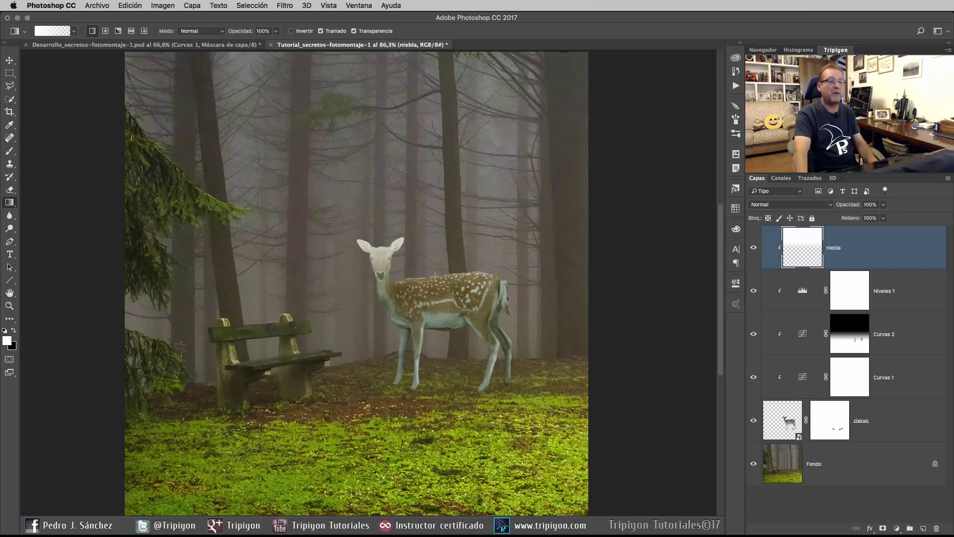
{"action": "key", "text": "v"}
{"action": "left_click_drag", "start_coordinate": [440, 269], "coordinate": [440, 273]}
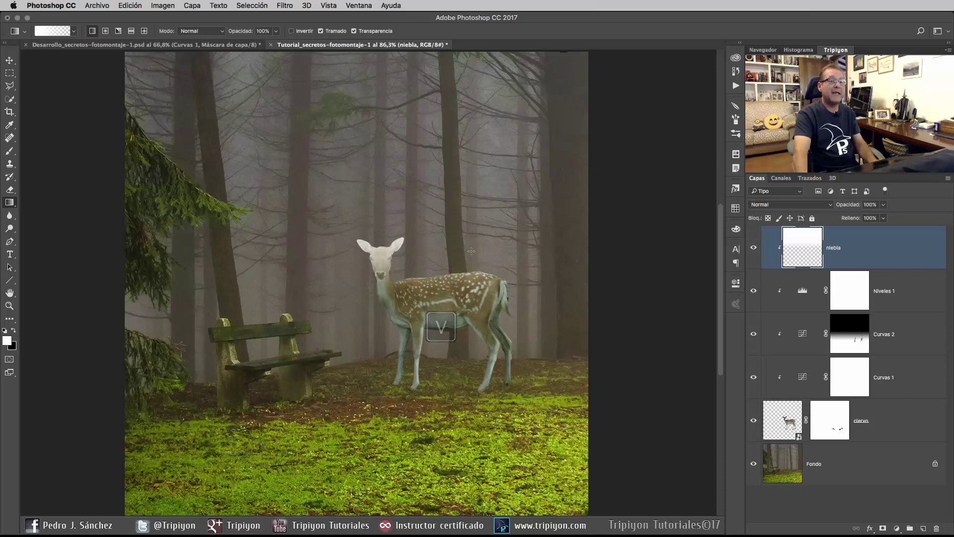
Set the niebla layer to Trama blending with Relleno lowered to 31%
{"action": "left_click", "coordinate": [815, 206]}
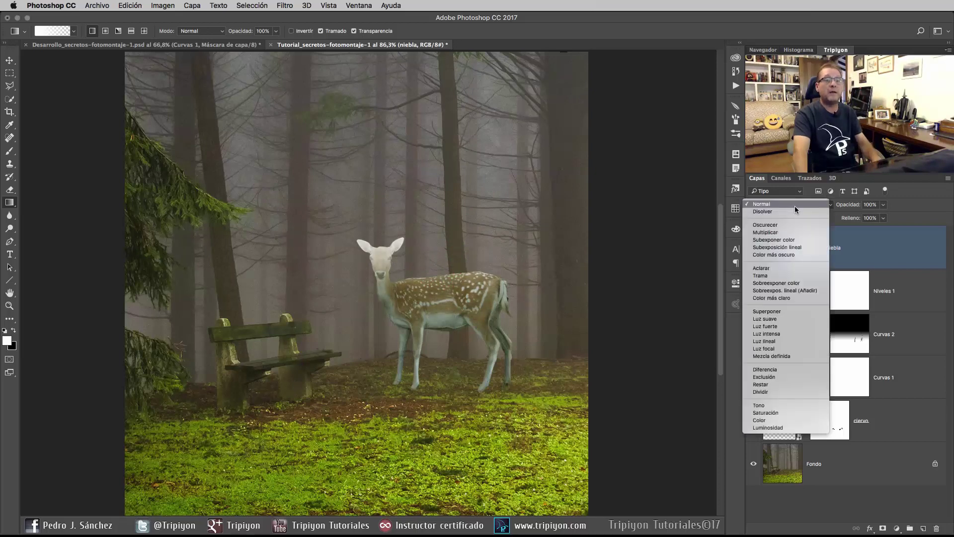
{"action": "left_click", "coordinate": [775, 277]}
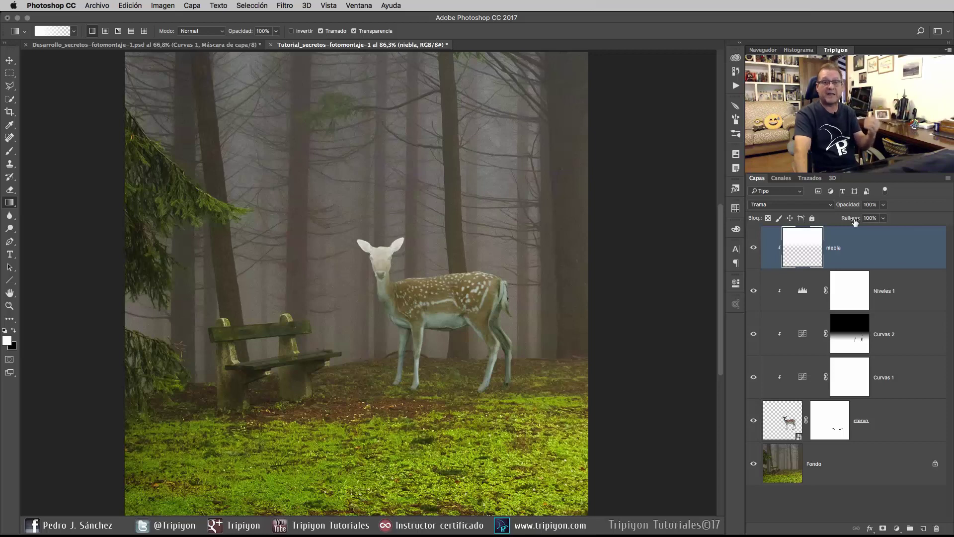
{"action": "left_click_drag", "start_coordinate": [856, 220], "coordinate": [824, 218]}
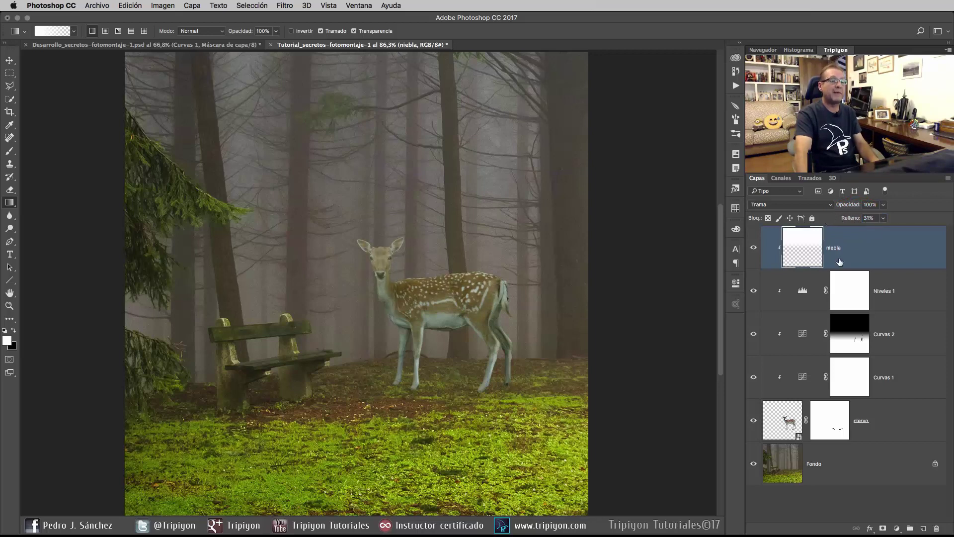
{"action": "scroll", "coordinate": [365, 274], "scroll_direction": "up", "scroll_amount": 3}
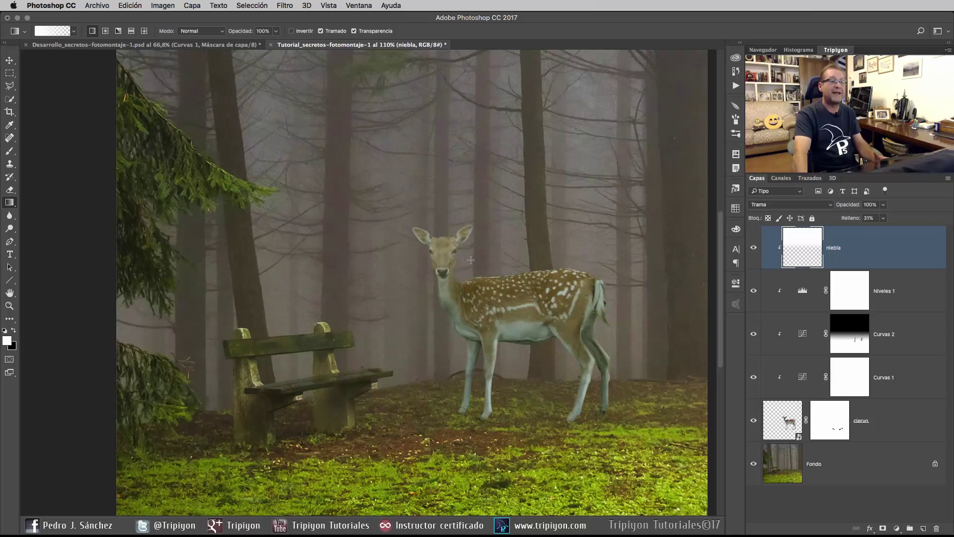
{"action": "scroll", "coordinate": [492, 266], "scroll_direction": "down", "scroll_amount": 2}
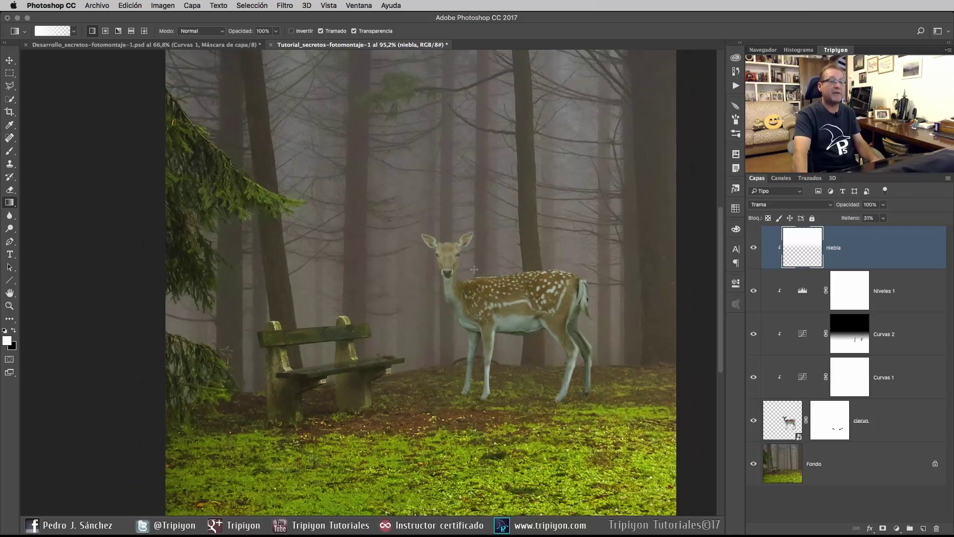
{"action": "scroll", "coordinate": [500, 261], "scroll_direction": "down", "scroll_amount": 1}
{"action": "scroll", "coordinate": [500, 262], "scroll_direction": "down", "scroll_amount": 1}
{"action": "scroll", "coordinate": [528, 284], "scroll_direction": "down", "scroll_amount": 1}
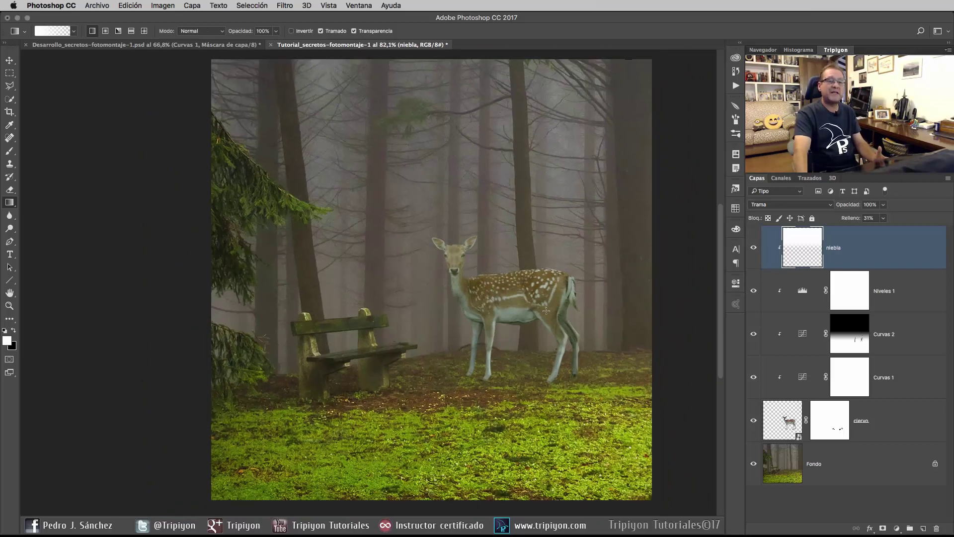
{"action": "left_click", "coordinate": [802, 378]}
Delete the extra control point from the Curvas 1 RGB curve and close the settings
{"action": "left_click_drag", "start_coordinate": [541, 374], "coordinate": [477, 369]}
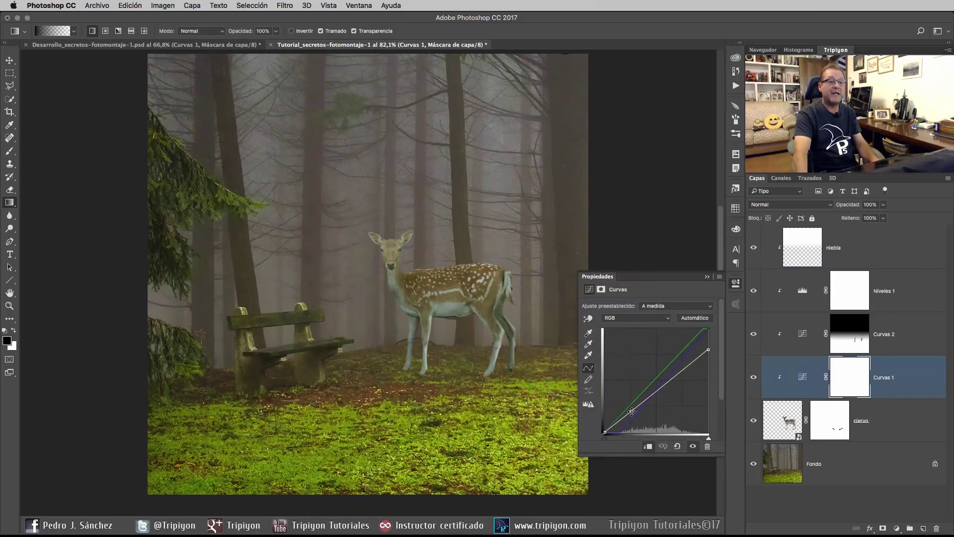
{"action": "left_click_drag", "start_coordinate": [632, 411], "coordinate": [632, 411]}
{"action": "key", "text": "Delete"}
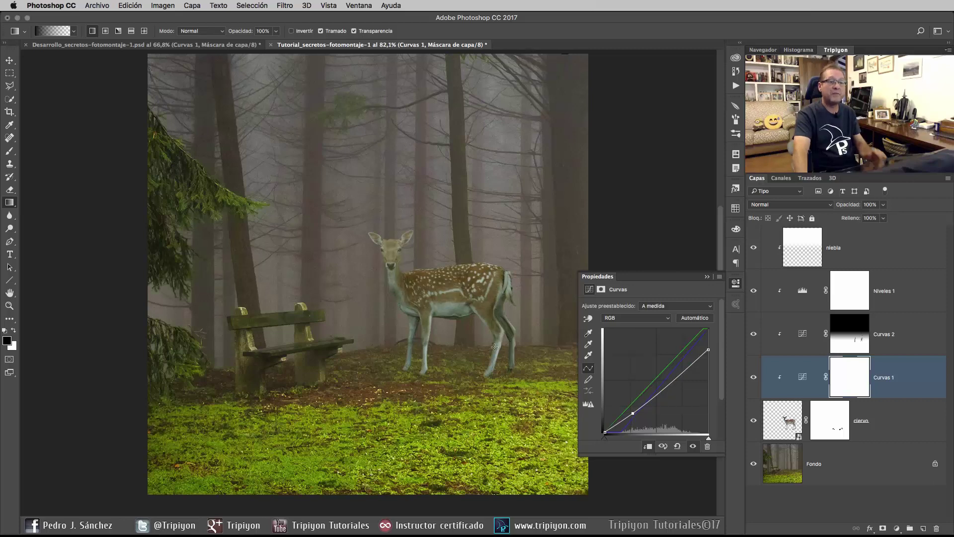
{"action": "left_click", "coordinate": [736, 284]}
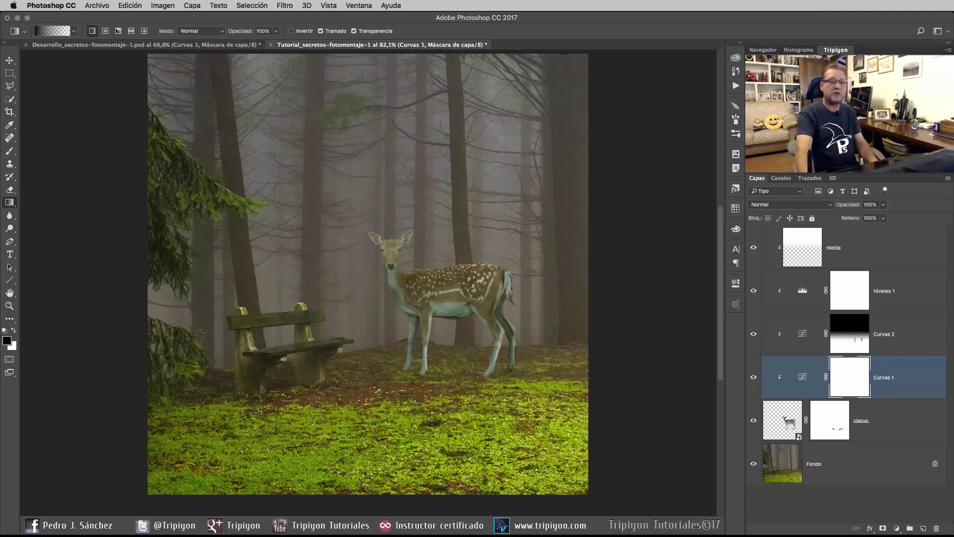
Create a new layer named sombras directly below the ciervo layer
{"action": "left_click", "coordinate": [902, 429]}
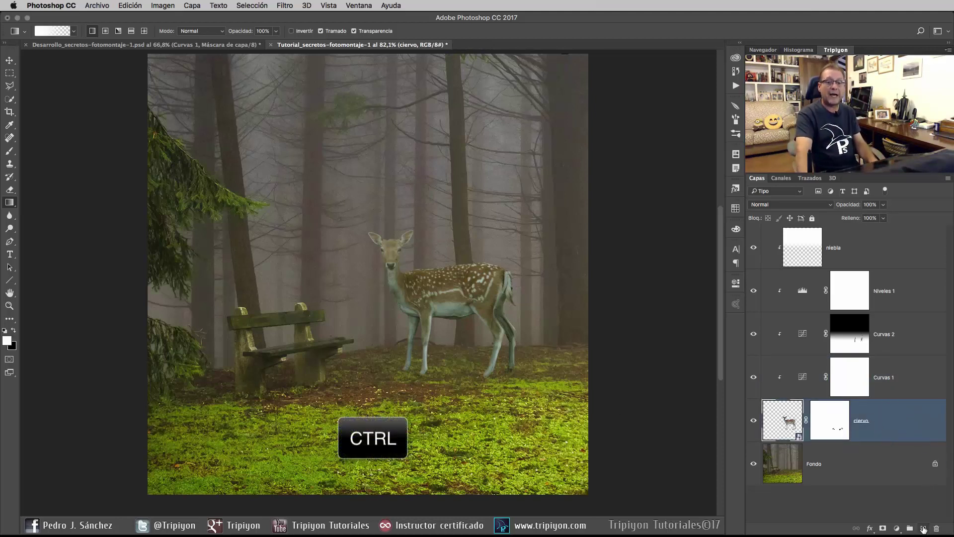
{"action": "left_click", "coordinate": [922, 529], "text": "ctrl"}
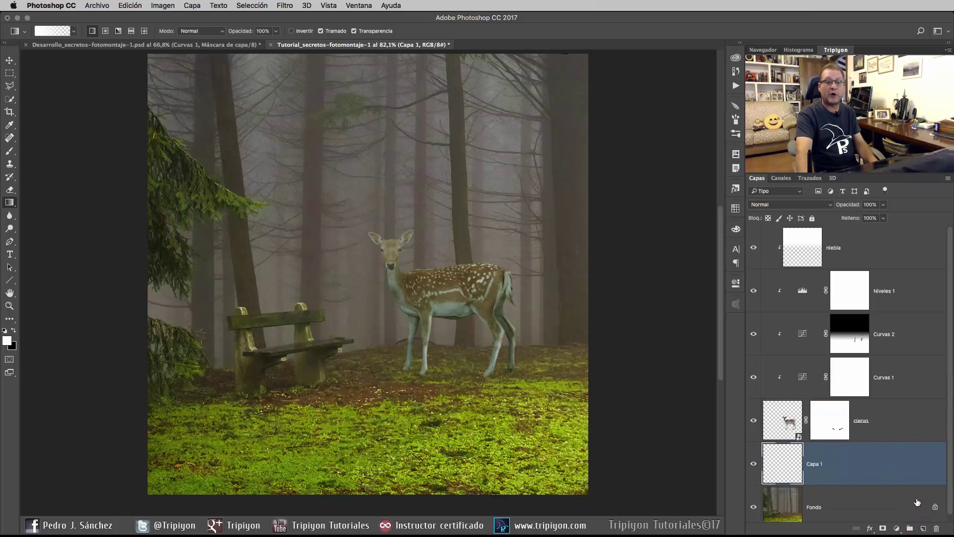
{"action": "double_click", "coordinate": [814, 464]}
{"action": "type", "text": "sombras"}
{"action": "key", "text": "Return"}
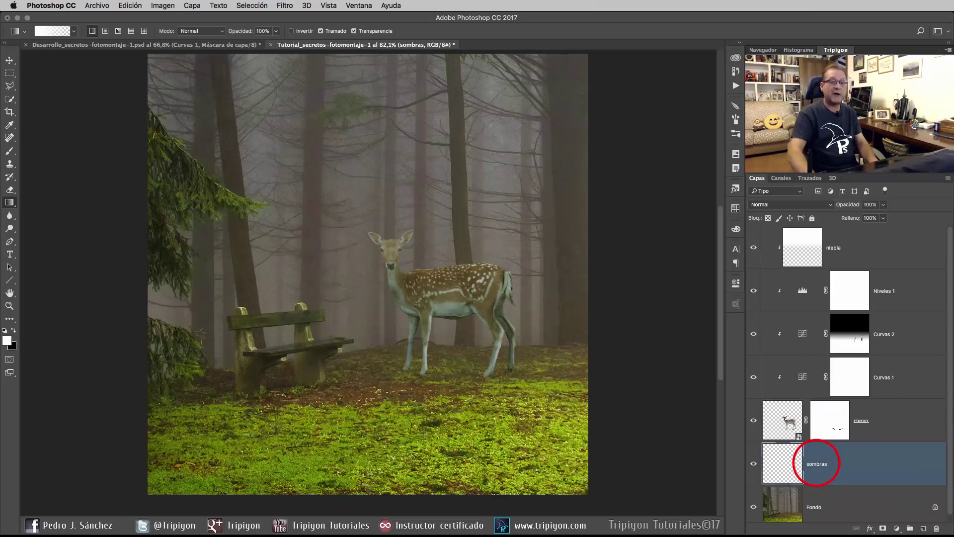
{"action": "scroll", "coordinate": [384, 366], "scroll_direction": "up", "scroll_amount": 5}
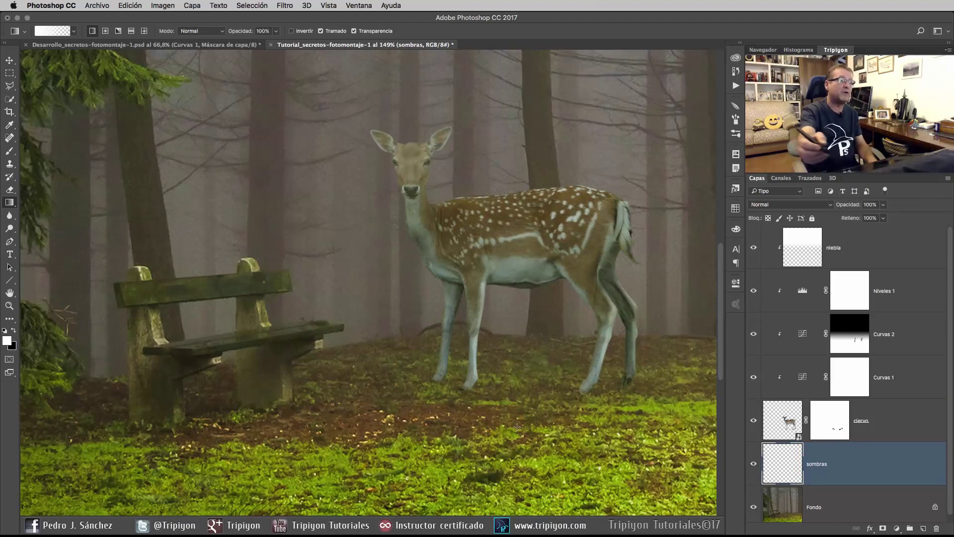
Sample a dark olive foreground colour from the ground and set sombras to Multiplicar
{"action": "left_click", "coordinate": [9, 151]}
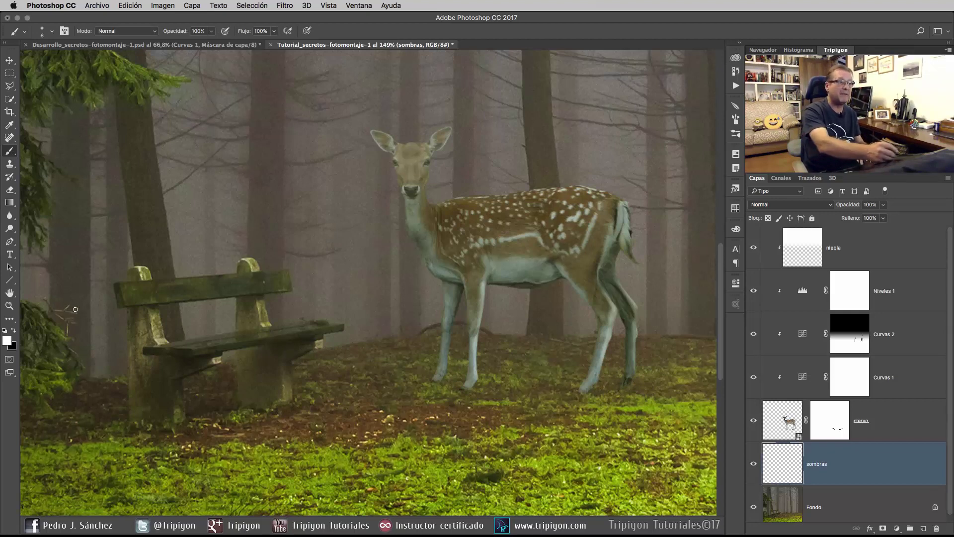
{"action": "left_click", "coordinate": [7, 341]}
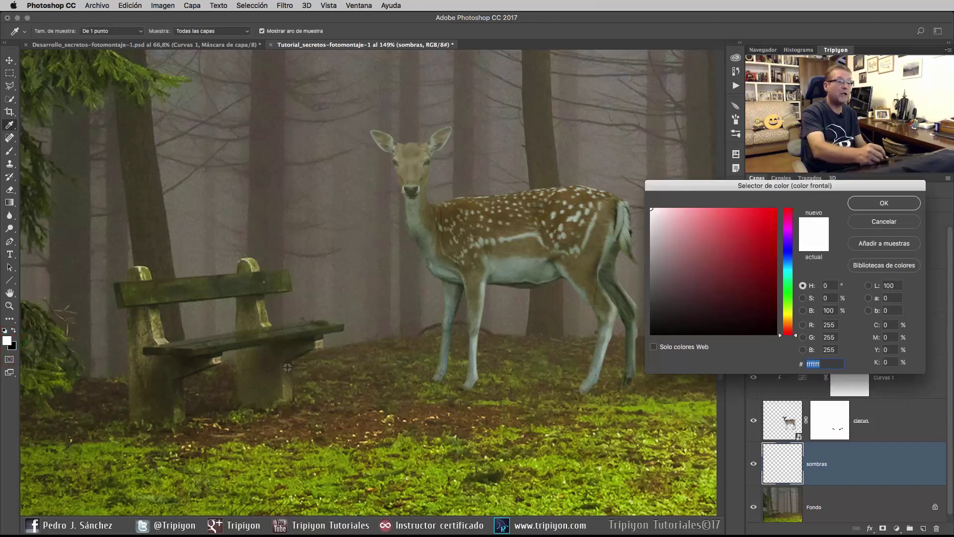
{"action": "left_click", "coordinate": [307, 340]}
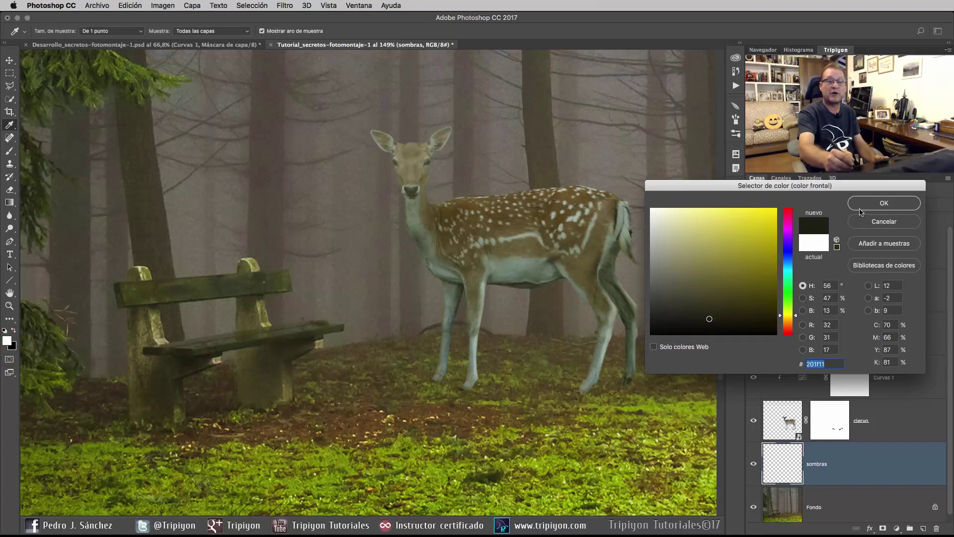
{"action": "left_click", "coordinate": [895, 202]}
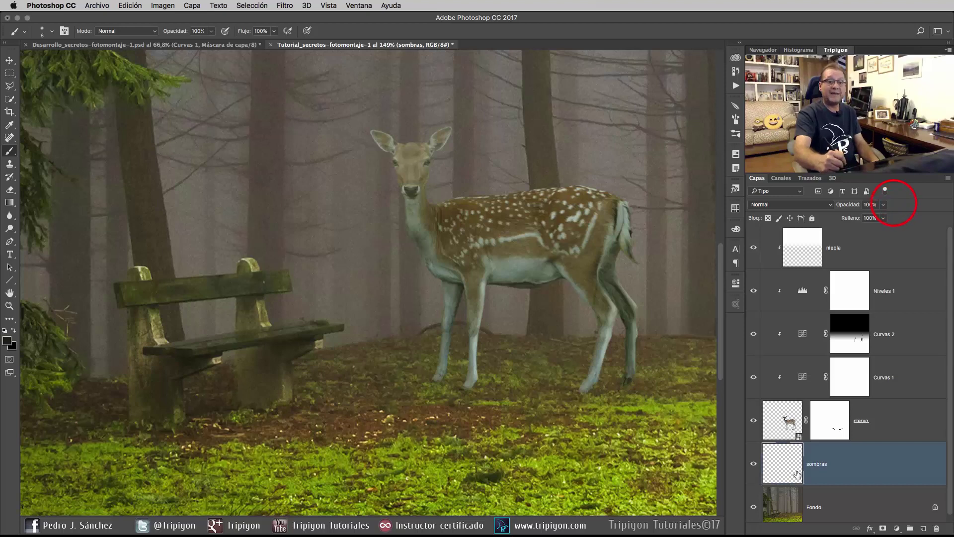
{"action": "left_click", "coordinate": [775, 205]}
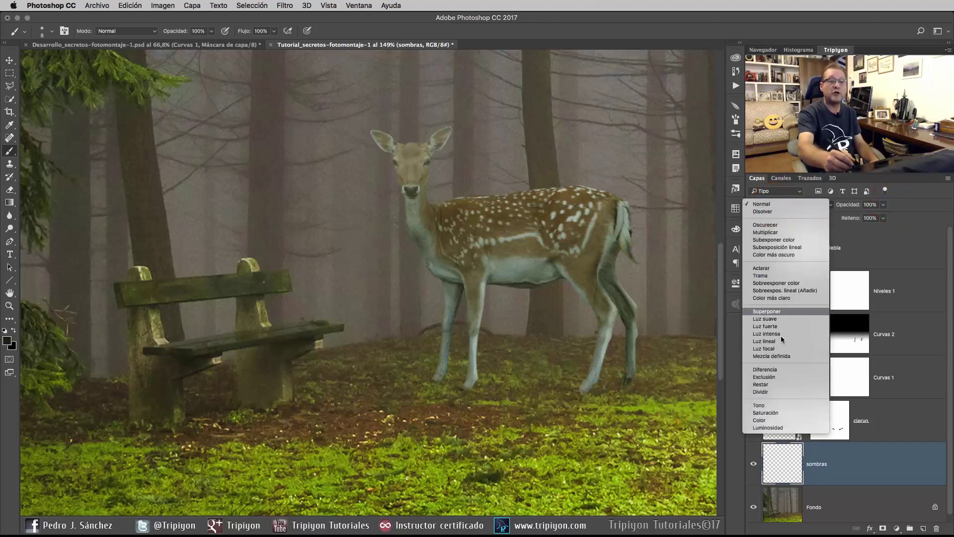
{"action": "left_click", "coordinate": [765, 232]}
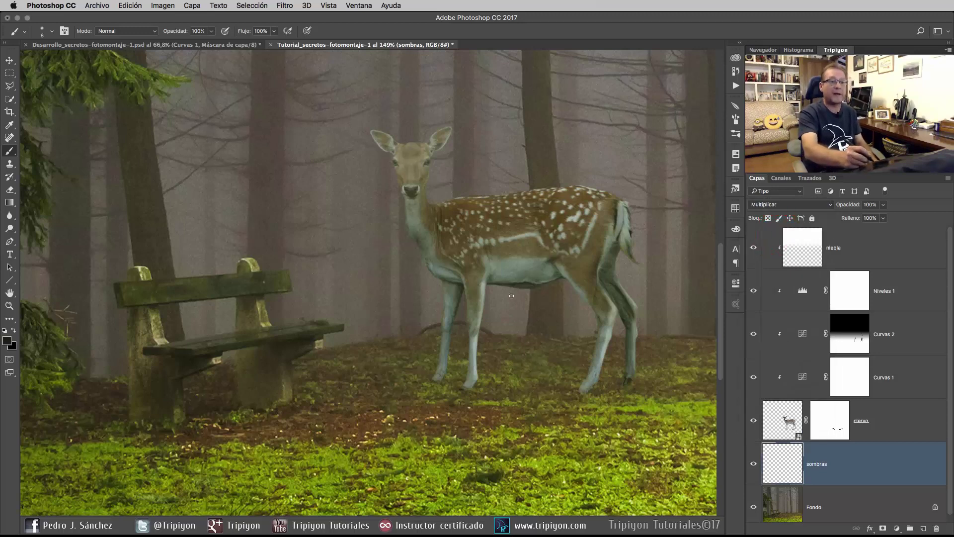
Set the brush to 100% hardness and about 27 px size
{"action": "right_click", "coordinate": [481, 310]}
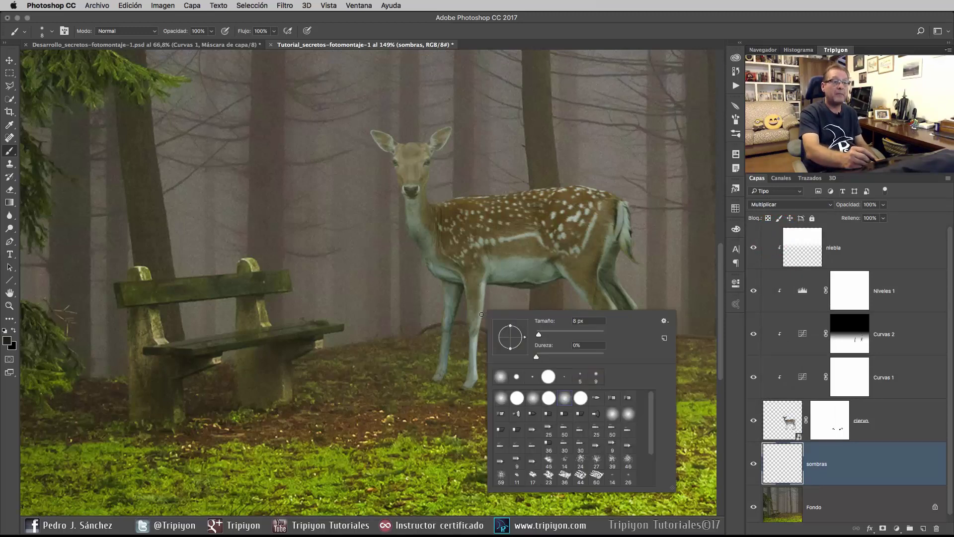
{"action": "left_click_drag", "start_coordinate": [565, 354], "coordinate": [622, 356]}
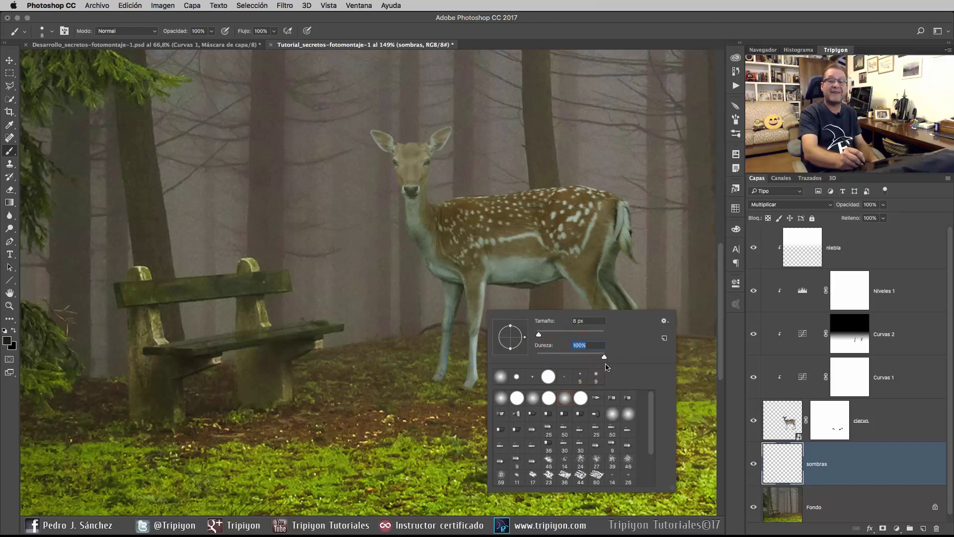
{"action": "left_click", "coordinate": [544, 348]}
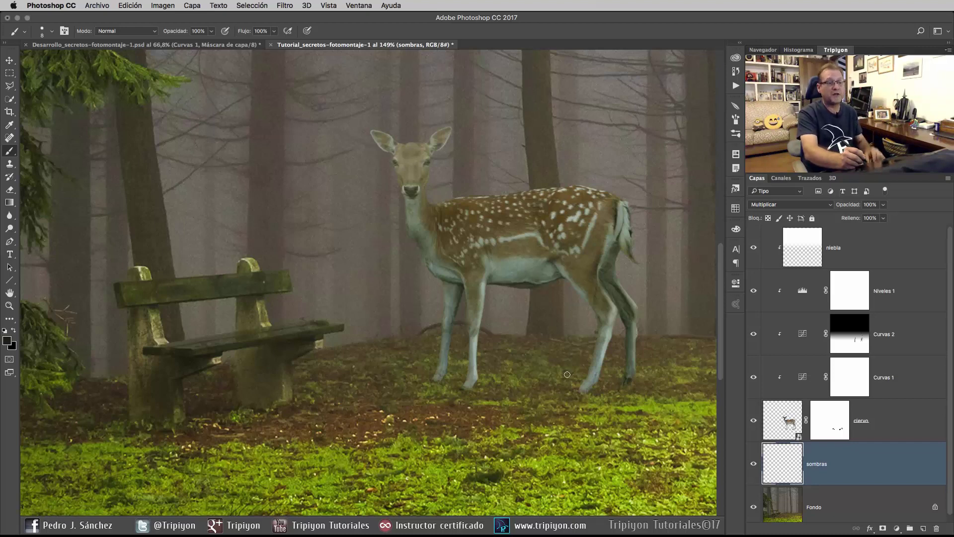
{"action": "left_click_drag", "start_coordinate": [540, 393], "coordinate": [550, 397]}
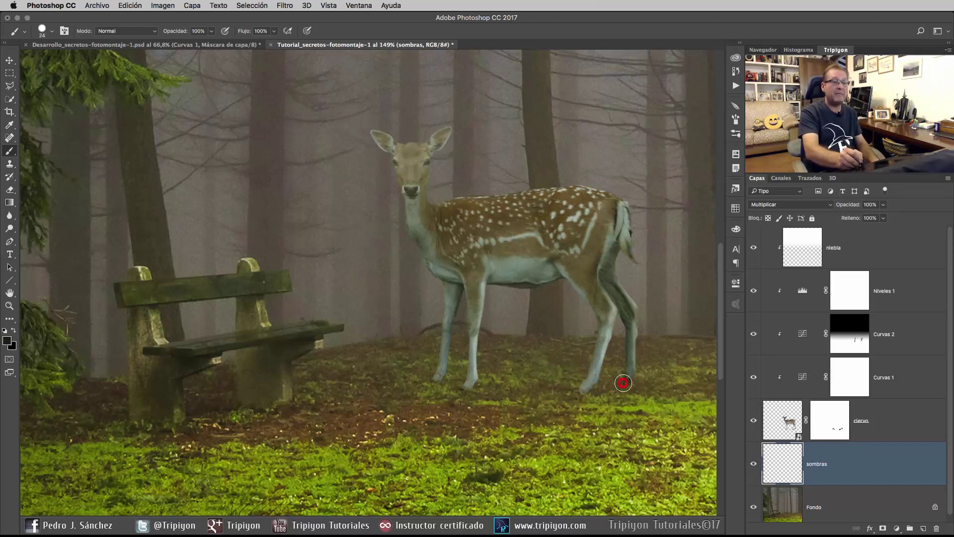
Paint a black shadow under the deer's hooves, extending left toward the bench
{"action": "mouse_move", "coordinate": [622, 383]}
{"action": "left_mouse_down"}
{"action": "mouse_move", "coordinate": [461, 376]}
{"action": "mouse_move", "coordinate": [589, 383]}
{"action": "mouse_move", "coordinate": [415, 403]}
{"action": "left_mouse_up"}
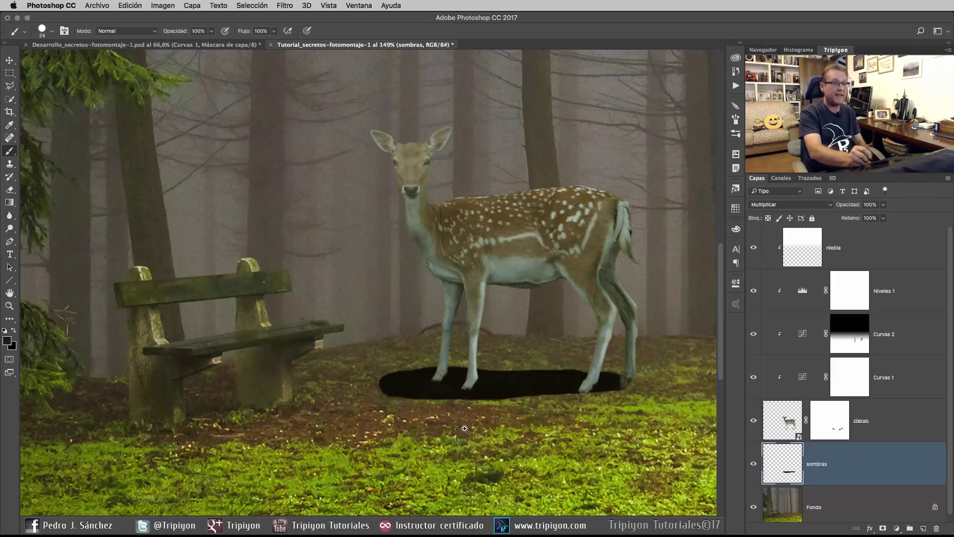
{"action": "scroll", "coordinate": [430, 420], "scroll_direction": "down", "scroll_amount": 3}
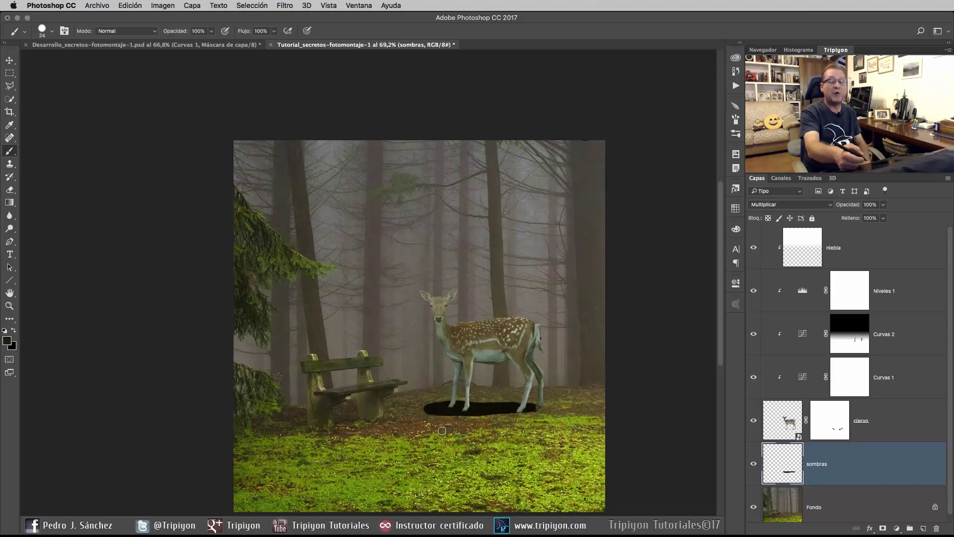
{"action": "mouse_move", "coordinate": [403, 376]}
{"action": "left_mouse_down"}
{"action": "mouse_move", "coordinate": [435, 382]}
{"action": "mouse_move", "coordinate": [420, 400]}
{"action": "left_mouse_up"}
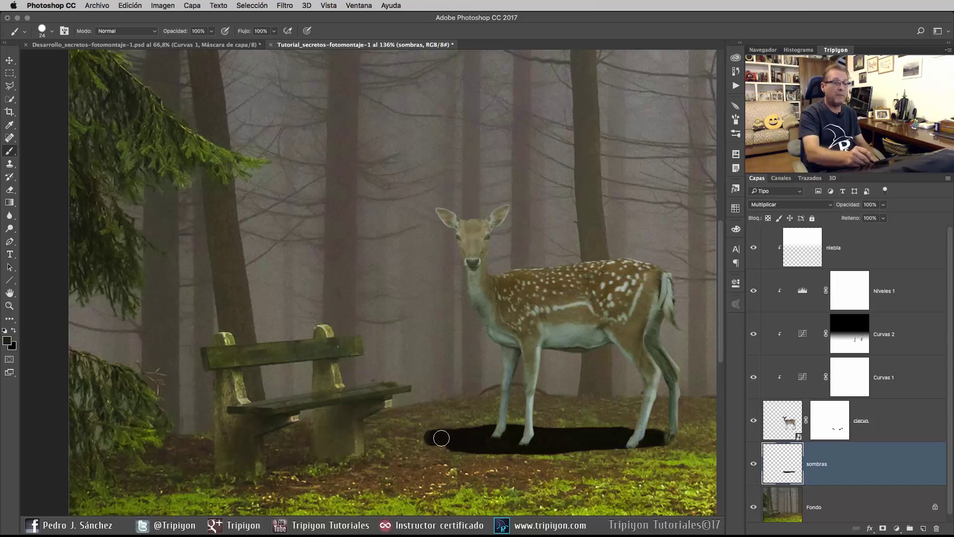
{"action": "mouse_move", "coordinate": [430, 435]}
{"action": "left_mouse_down"}
{"action": "mouse_move", "coordinate": [392, 440]}
{"action": "mouse_move", "coordinate": [426, 460]}
{"action": "left_mouse_up"}
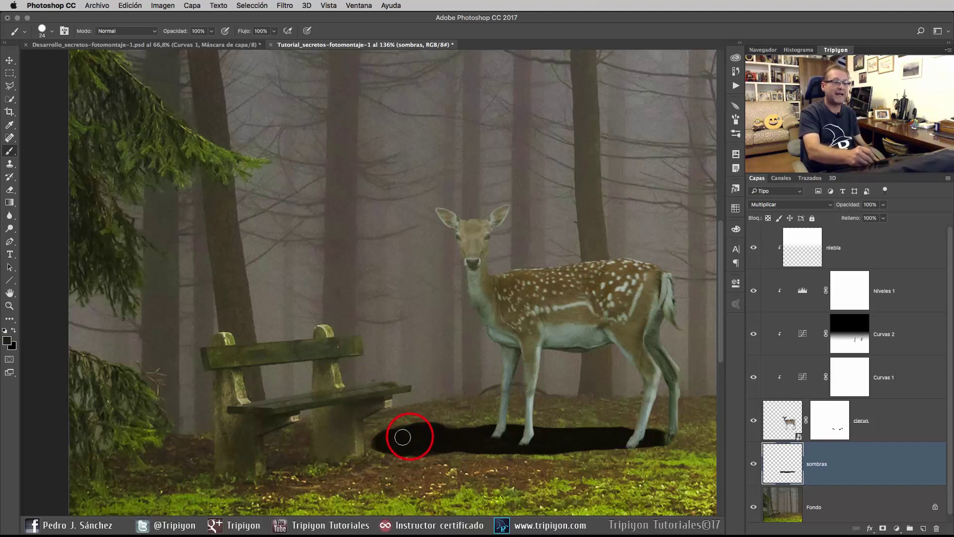
{"action": "left_click_drag", "start_coordinate": [405, 436], "coordinate": [400, 435]}
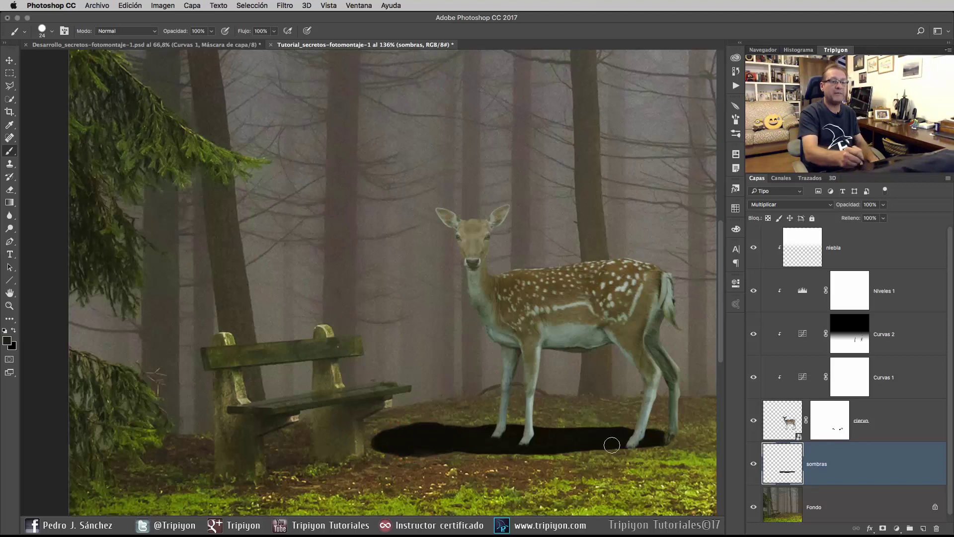
{"action": "left_click_drag", "start_coordinate": [613, 345], "coordinate": [521, 334]}
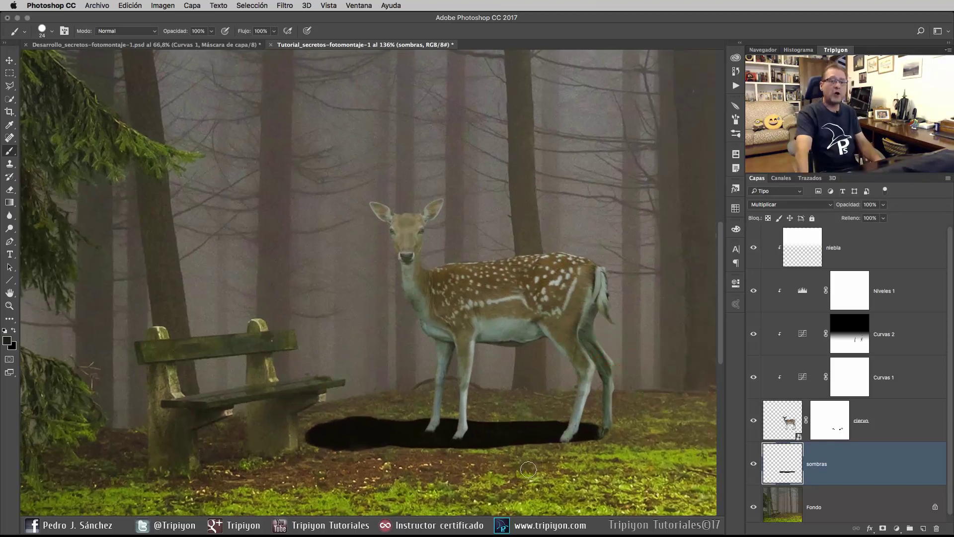
Apply a Gaussian blur with radius 3 to the shadow
{"action": "left_click", "coordinate": [292, 5]}
{"action": "mouse_move", "coordinate": [301, 142]}
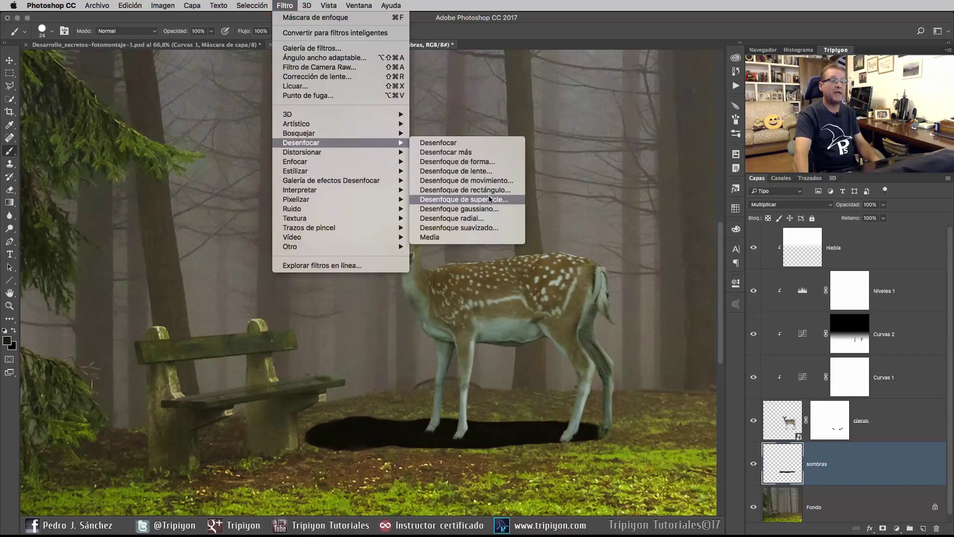
{"action": "left_click", "coordinate": [487, 208]}
{"action": "left_click_drag", "start_coordinate": [791, 174], "coordinate": [615, 165]}
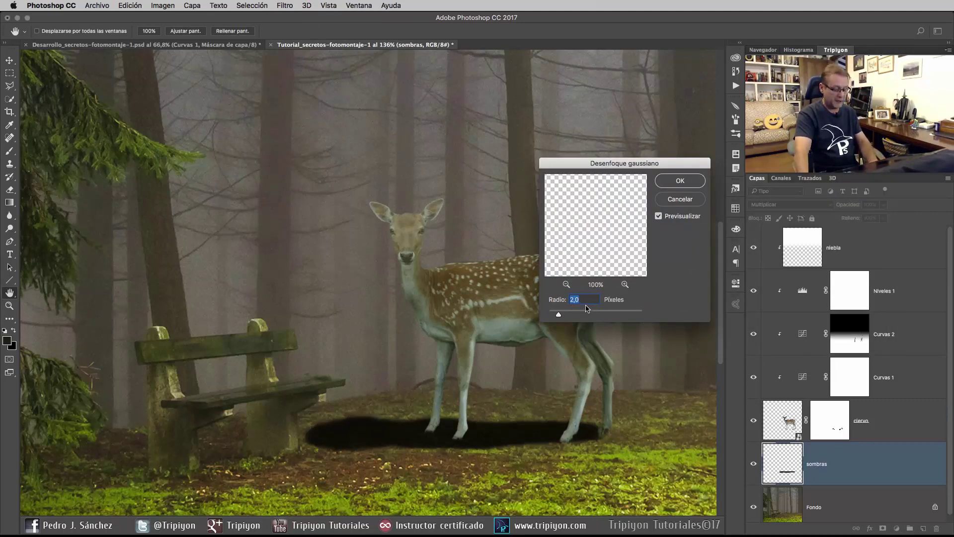
{"action": "type", "text": "3"}
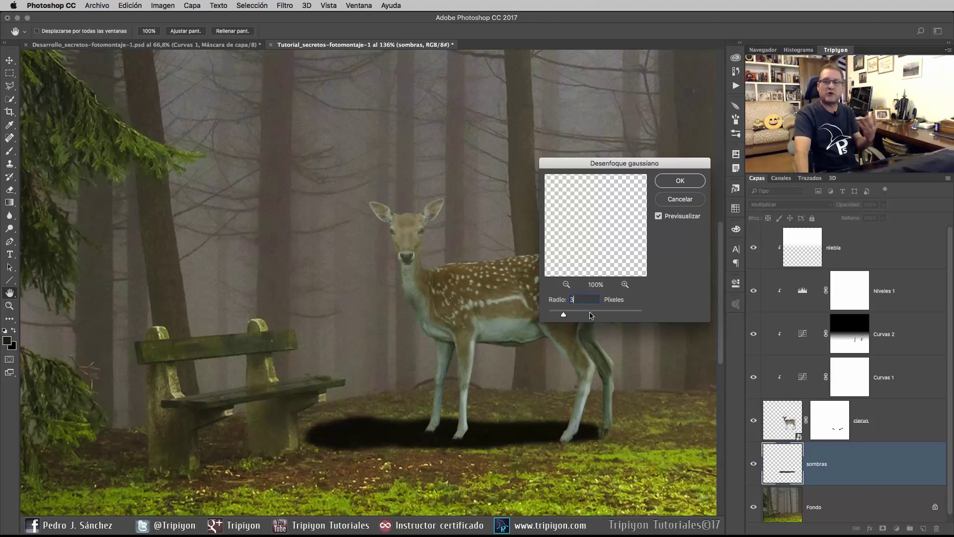
{"action": "left_click", "coordinate": [683, 175]}
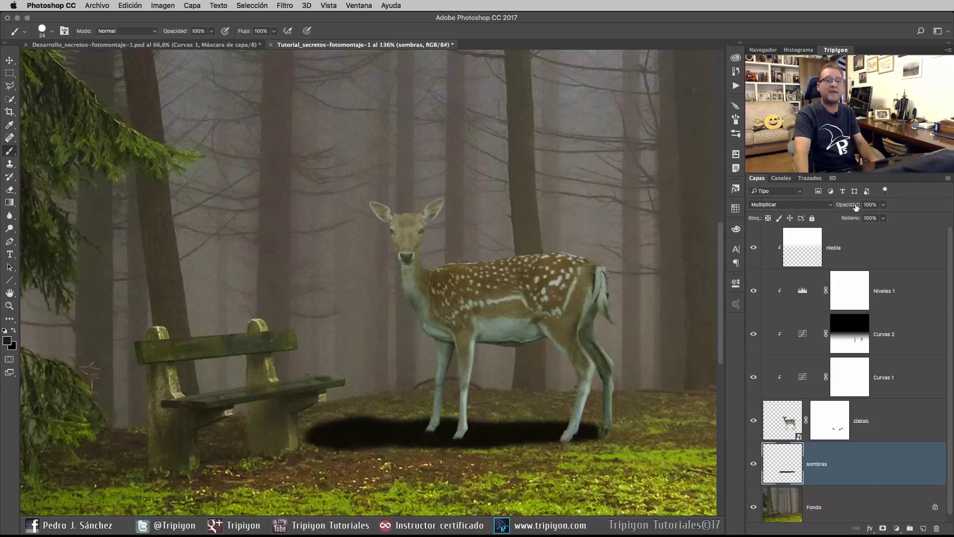
Lower the sombras layer opacity to 34%
{"action": "left_click_drag", "start_coordinate": [855, 205], "coordinate": [823, 207]}
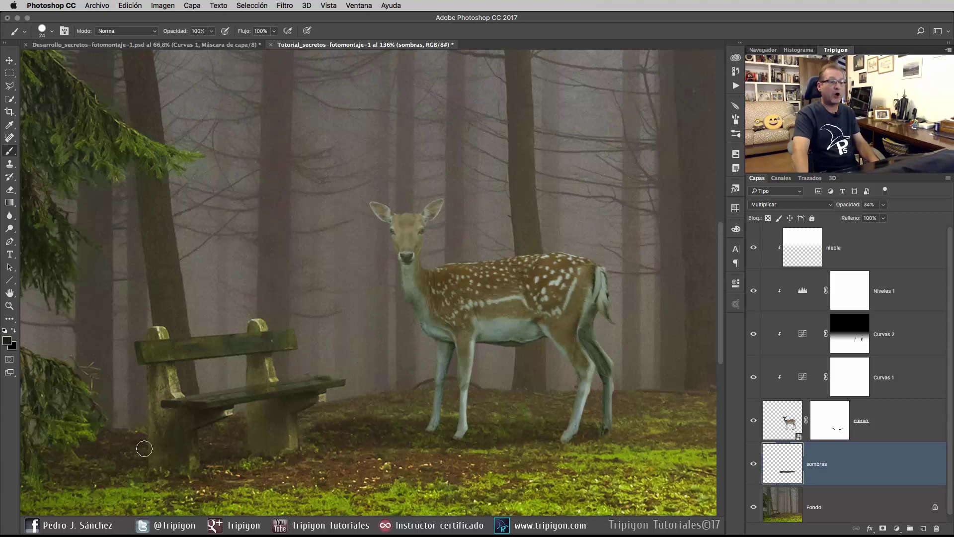
{"action": "left_click_drag", "start_coordinate": [201, 453], "coordinate": [236, 452]}
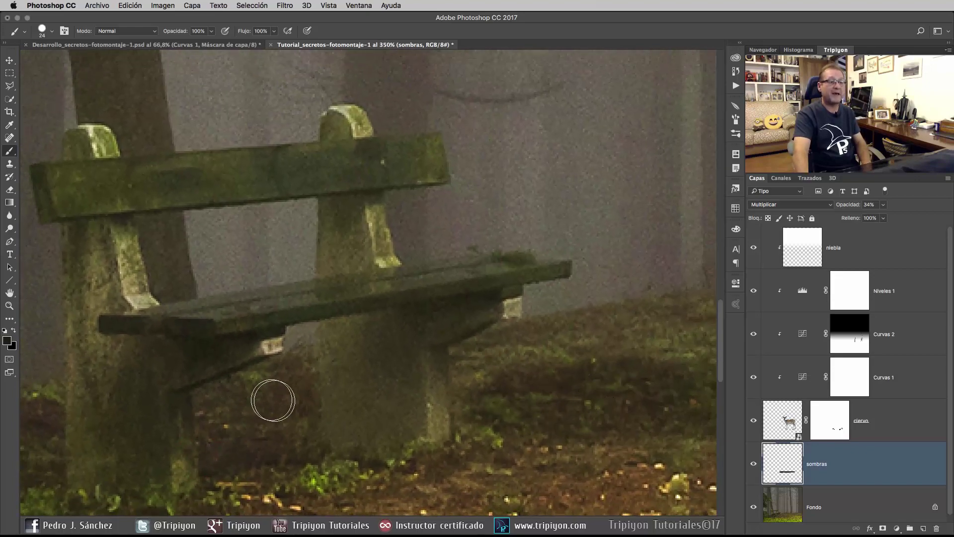
{"action": "left_click_drag", "start_coordinate": [273, 399], "coordinate": [215, 398]}
{"action": "left_click_drag", "start_coordinate": [521, 366], "coordinate": [518, 366]}
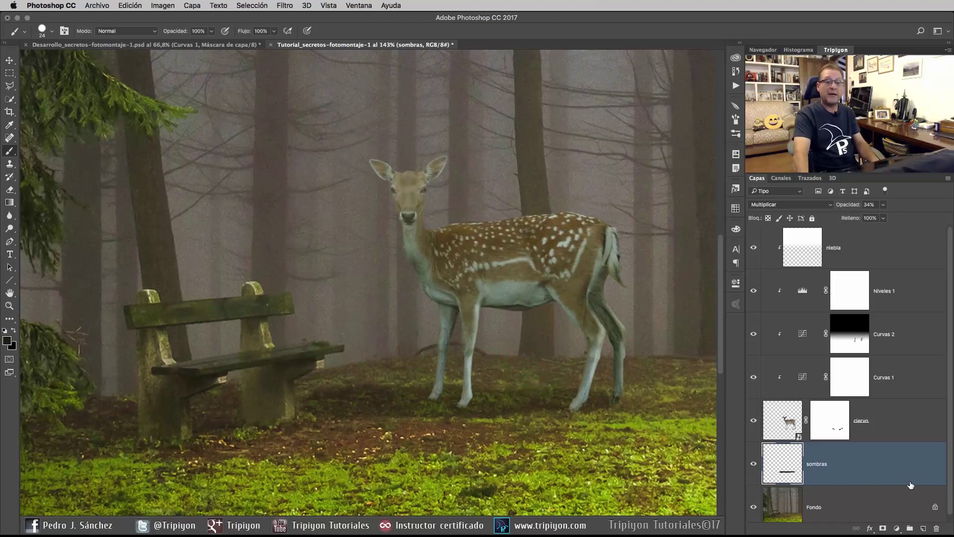
Add a white mask to sombras and drag a gradient on it from the bench toward the deer
{"action": "left_click", "coordinate": [883, 529]}
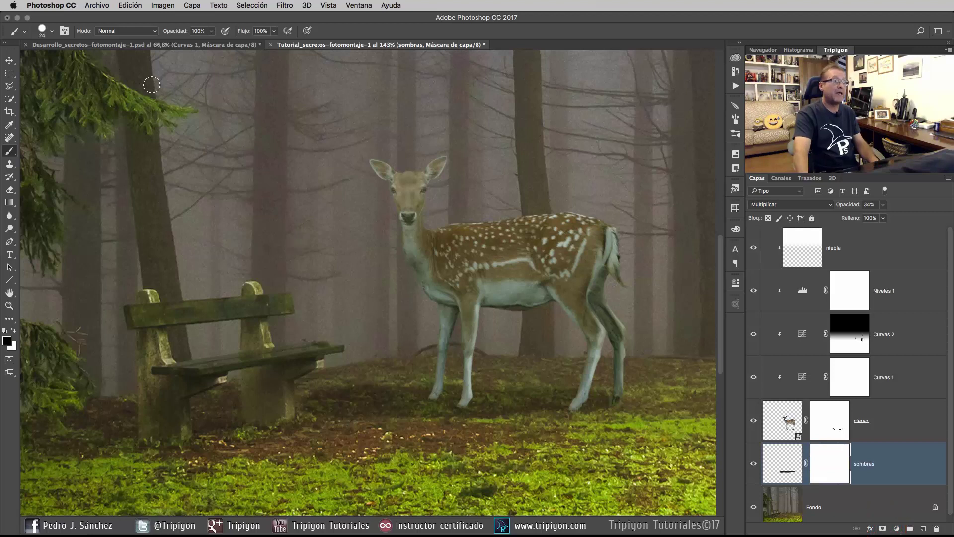
{"action": "left_click", "coordinate": [10, 203]}
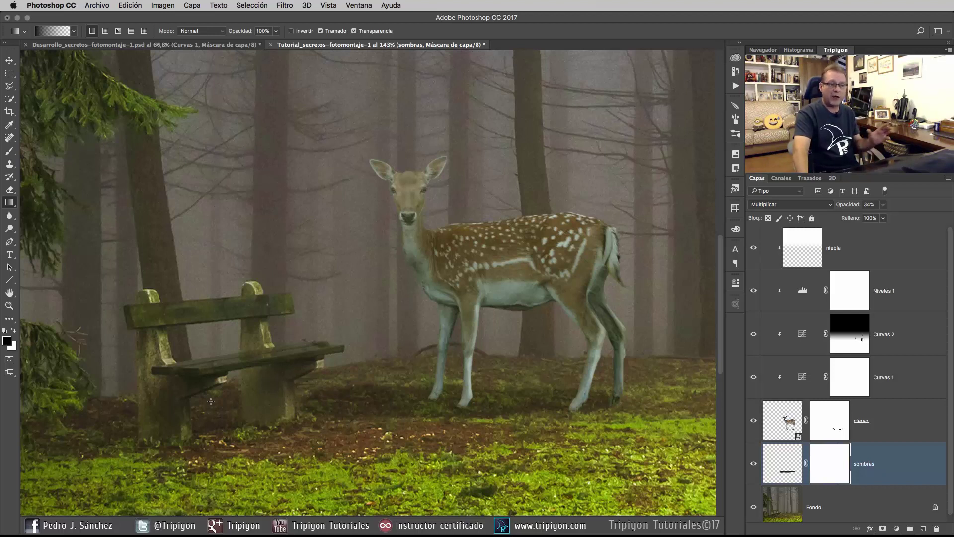
{"action": "left_click_drag", "start_coordinate": [211, 401], "coordinate": [343, 401]}
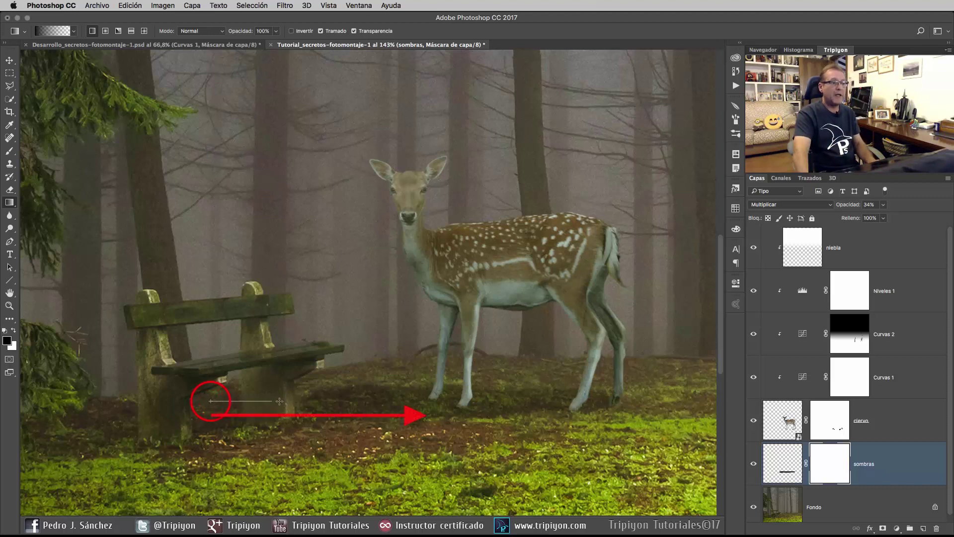